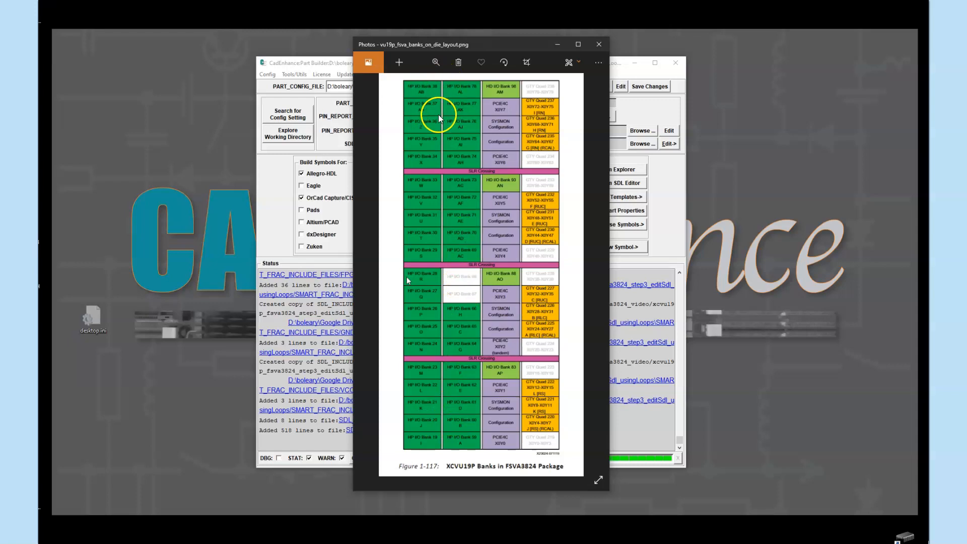
- Open SDL_from_template.sdl from Part Builder in a new SDL Editor, then move and enlarge the editor window
{"action": "left_click", "coordinate": [337, 63]}
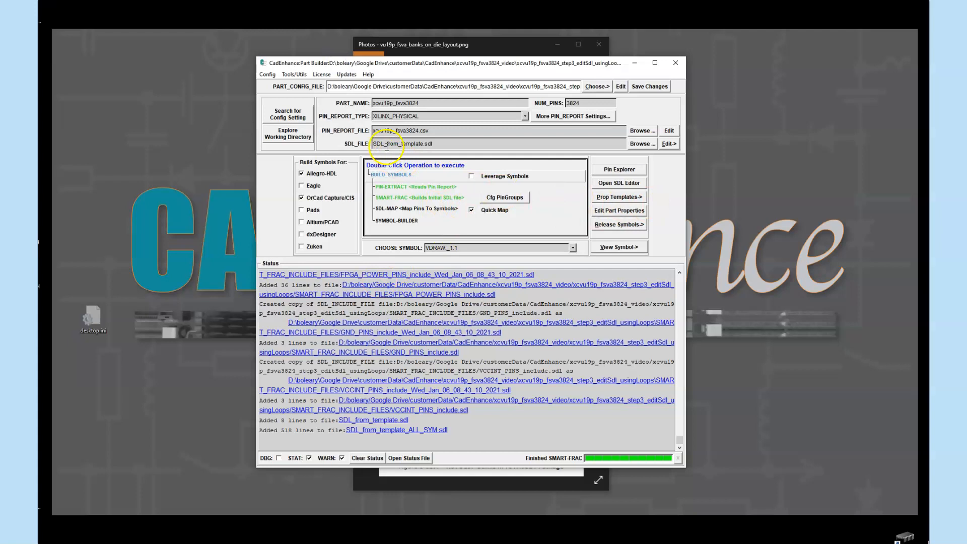
{"action": "left_click", "coordinate": [669, 144]}
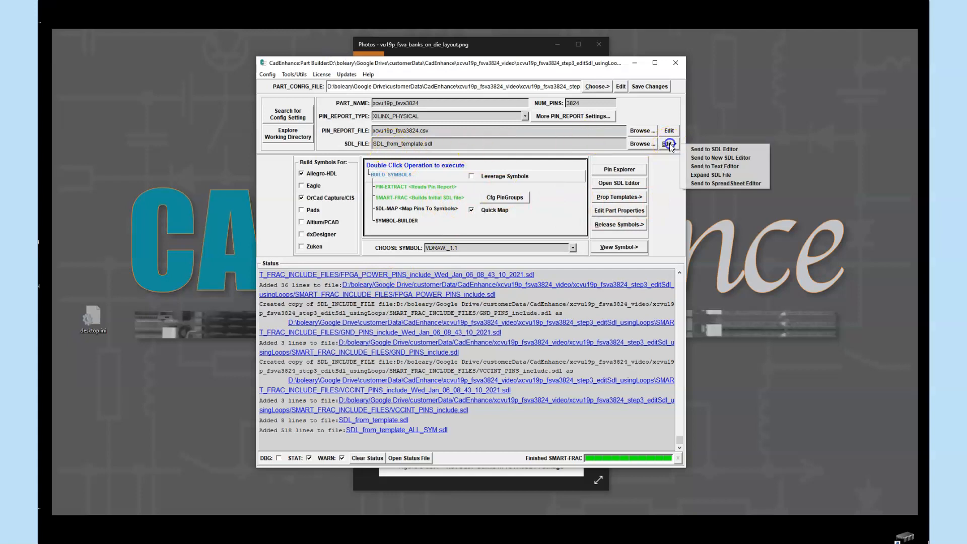
{"action": "left_click", "coordinate": [720, 158]}
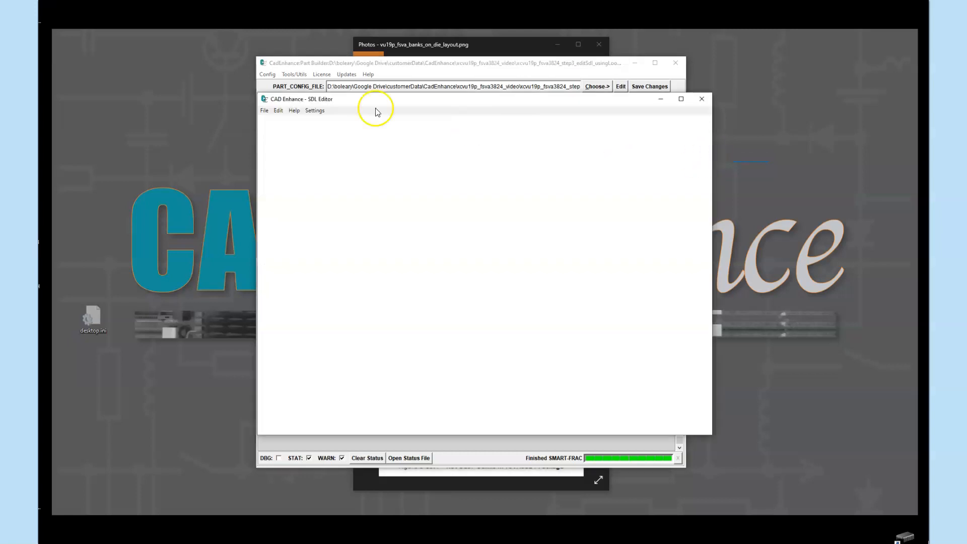
{"action": "left_click_drag", "start_coordinate": [419, 101], "coordinate": [378, 34]}
{"action": "left_click", "coordinate": [728, 450]}
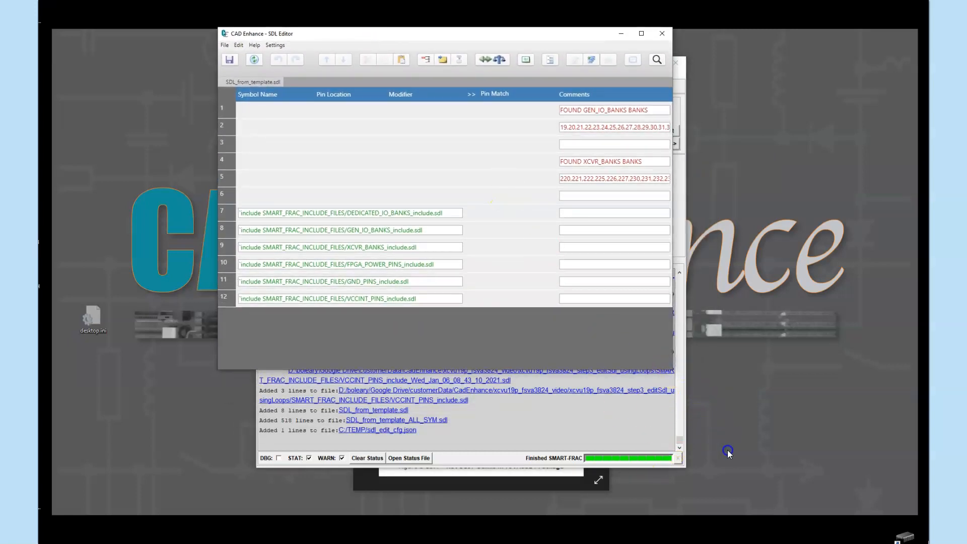
{"action": "left_click_drag", "start_coordinate": [672, 371], "coordinate": [803, 487]}
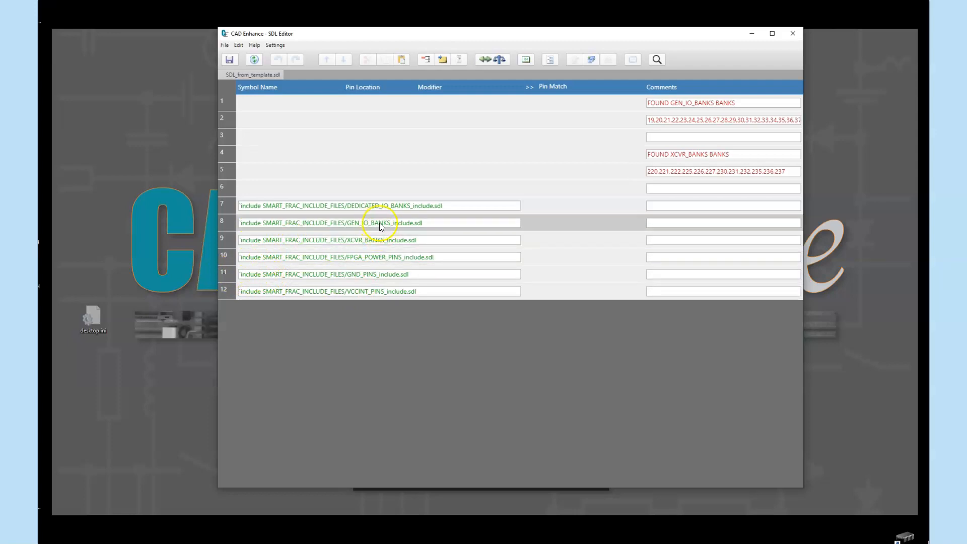
- Open the included file GEN_IO_BANKS_include.sdl from its include row for editing
{"action": "left_click", "coordinate": [230, 223]}
{"action": "right_click", "coordinate": [229, 223]}
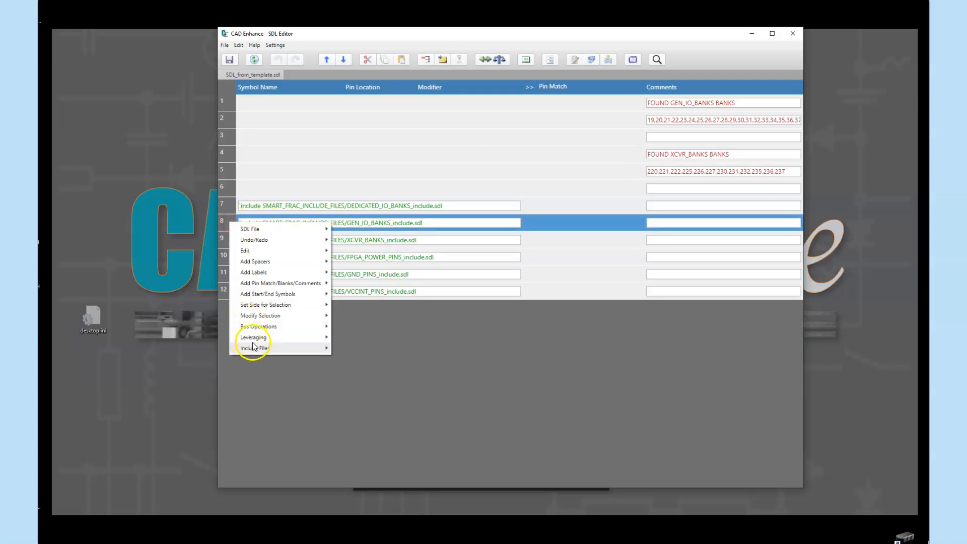
{"action": "mouse_move", "coordinate": [252, 349]}
{"action": "left_click", "coordinate": [365, 349]}
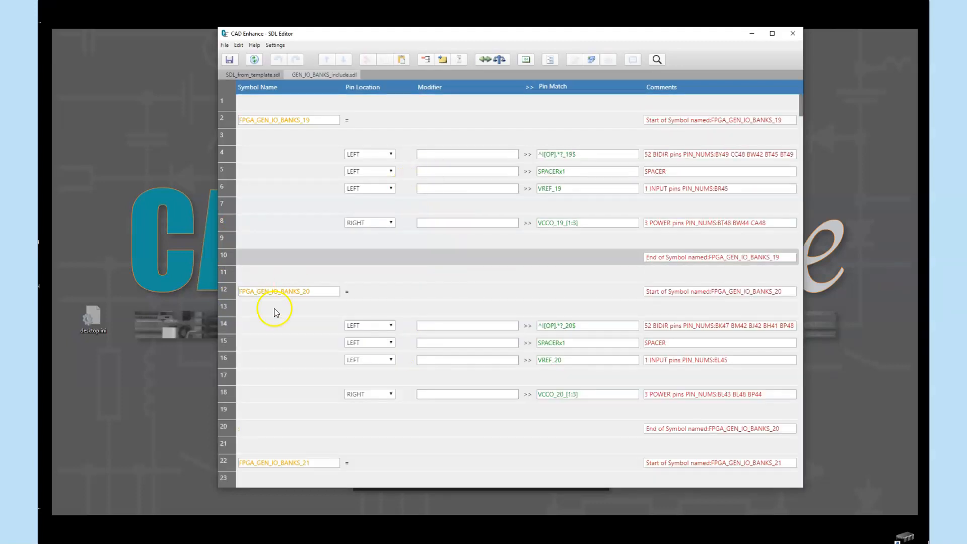
- Arrange the SDL Editor and the vu19p_fsva_banks_on_die_layout.png image side by side
{"action": "left_click_drag", "start_coordinate": [337, 33], "coordinate": [190, 35]}
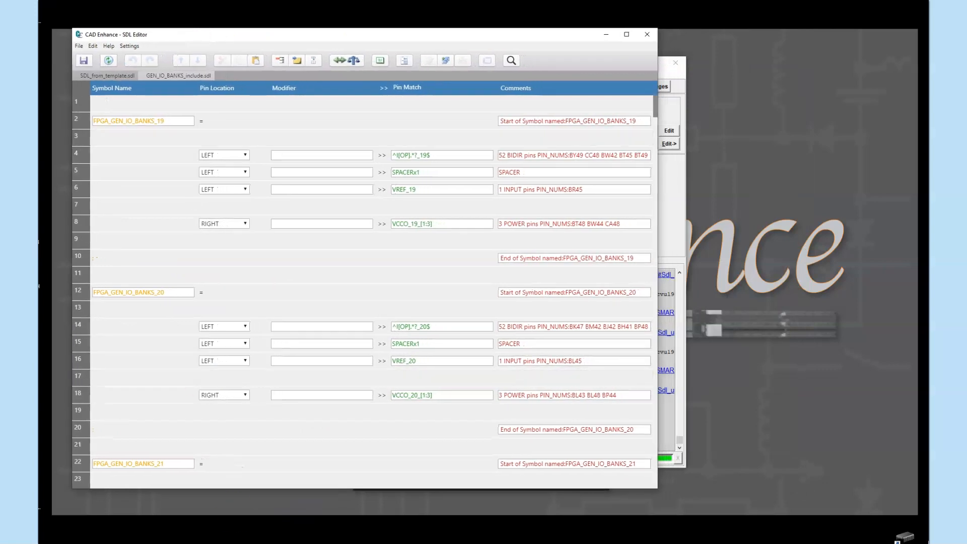
{"action": "key", "text": "alt+Tab"}
{"action": "left_click_drag", "start_coordinate": [494, 37], "coordinate": [800, 42]}
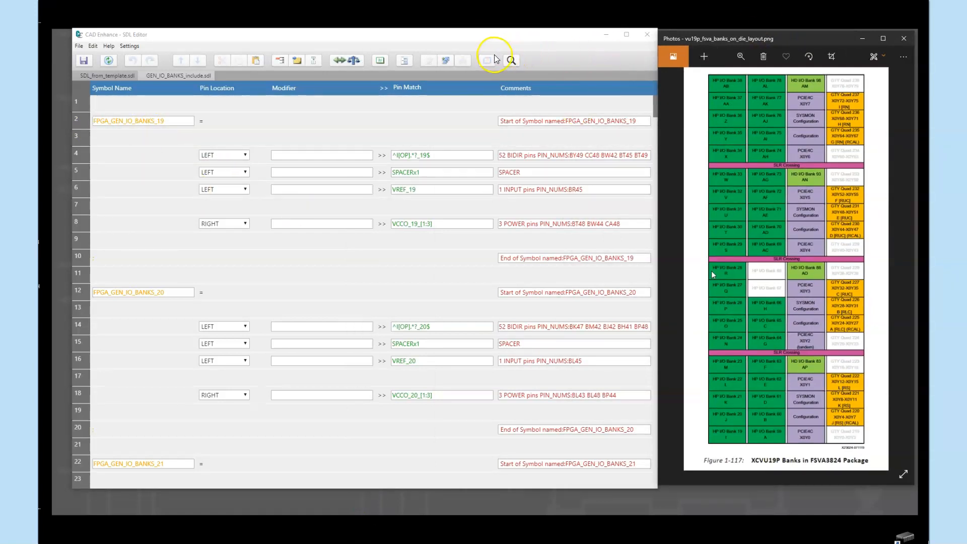
- Search the include file for GEN_IO_BANKS, limiting the search to symbol names
{"action": "left_click", "coordinate": [511, 60]}
{"action": "left_click", "coordinate": [475, 78]}
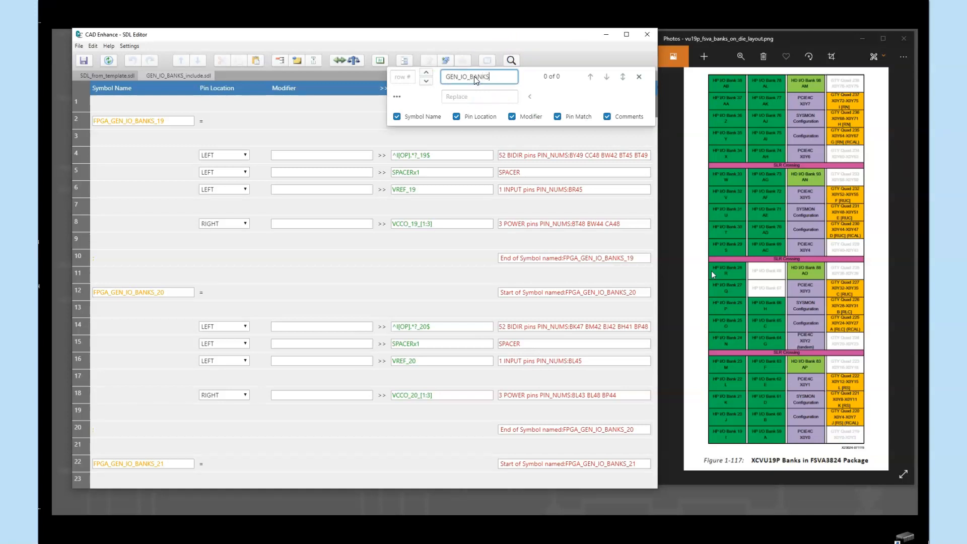
{"action": "key", "text": "Return"}
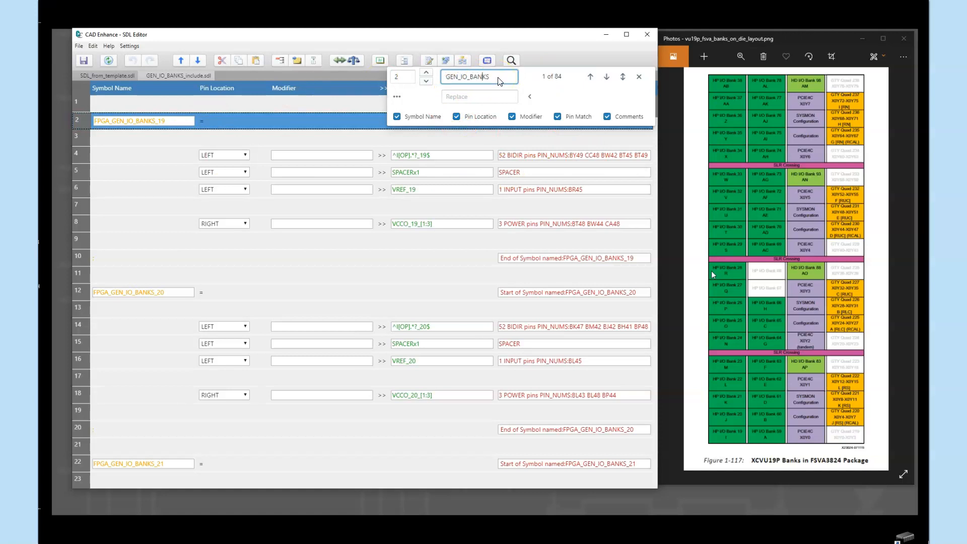
{"action": "left_click", "coordinate": [489, 118]}
{"action": "left_click", "coordinate": [512, 117]}
{"action": "left_click", "coordinate": [557, 116]}
{"action": "left_click", "coordinate": [607, 117]}
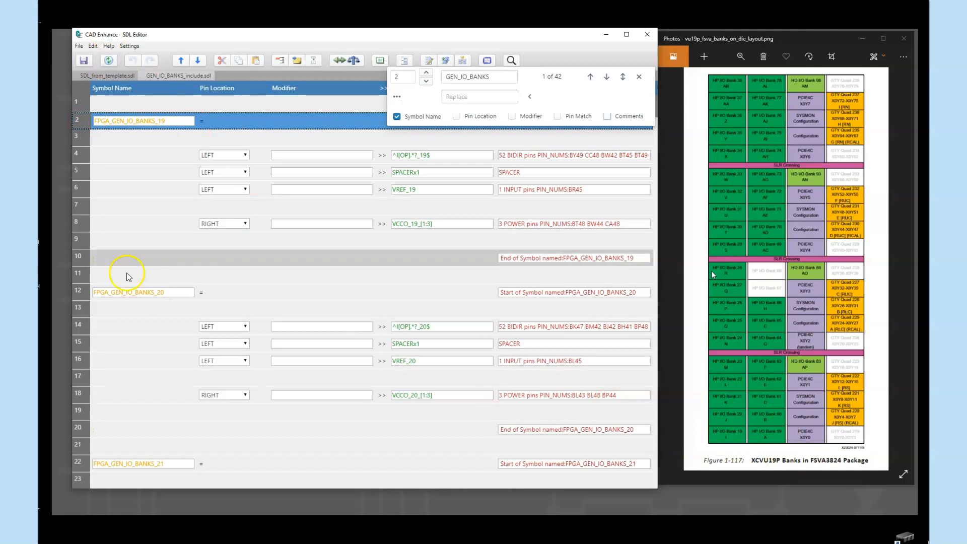
- Move the FPGA_GEN_IO_BANKS_19 start row down one row and step through the search matches to FPGA_GEN_IO_BANKS_24
{"action": "left_click", "coordinate": [197, 60]}
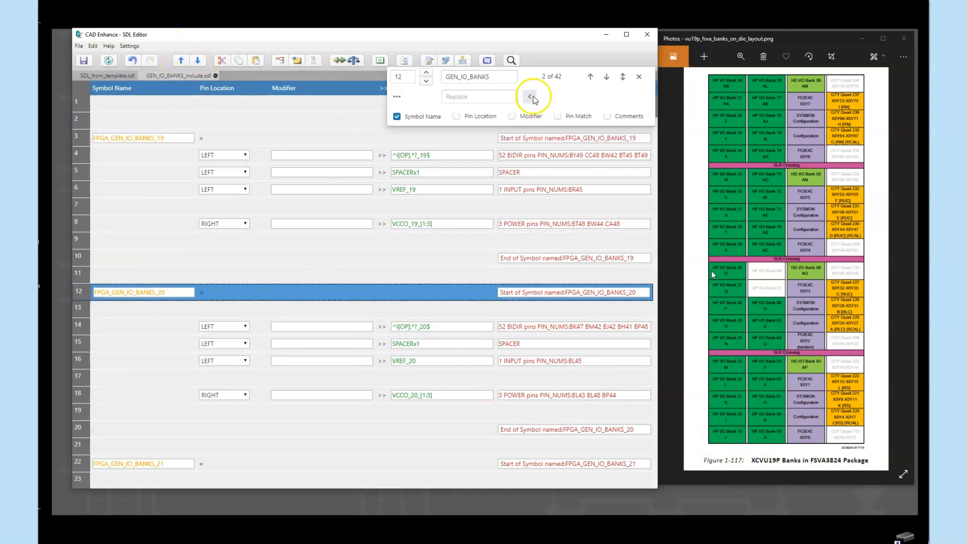
{"action": "left_click", "coordinate": [606, 79]}
{"action": "left_click", "coordinate": [605, 78]}
{"action": "left_click", "coordinate": [605, 78]}
{"action": "left_click", "coordinate": [605, 78]}
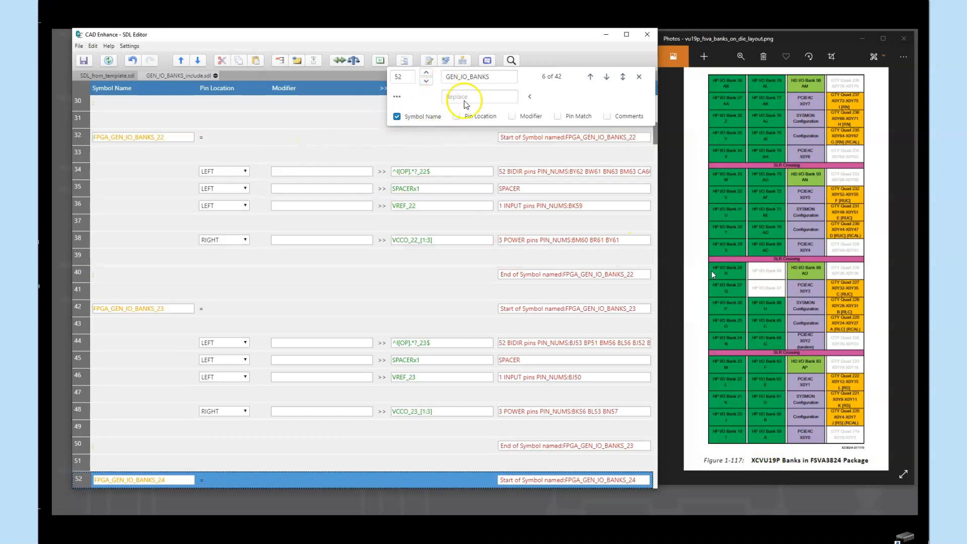
- Find GEN_IO_BANKS_38 and cut the complete FPGA_GEN_IO_BANKS_59 symbol block that follows it, including its trailing blank row
{"action": "left_click", "coordinate": [494, 78]}
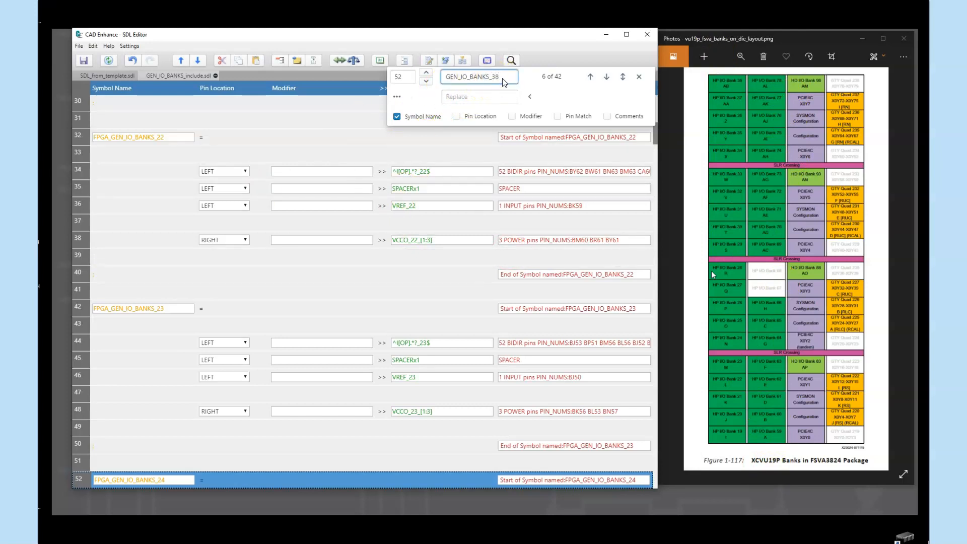
{"action": "key", "text": "Return"}
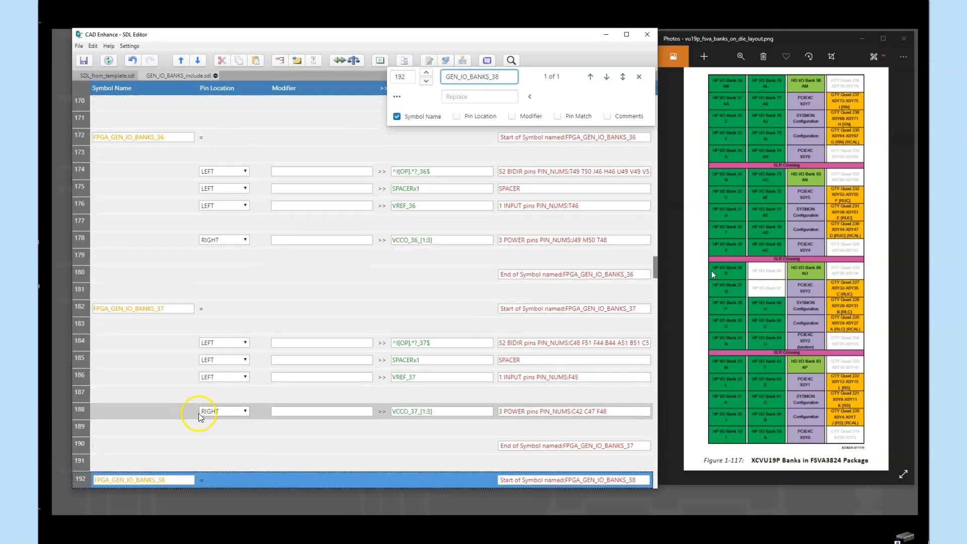
{"action": "scroll", "coordinate": [194, 474], "scroll_direction": "down", "scroll_amount": 2}
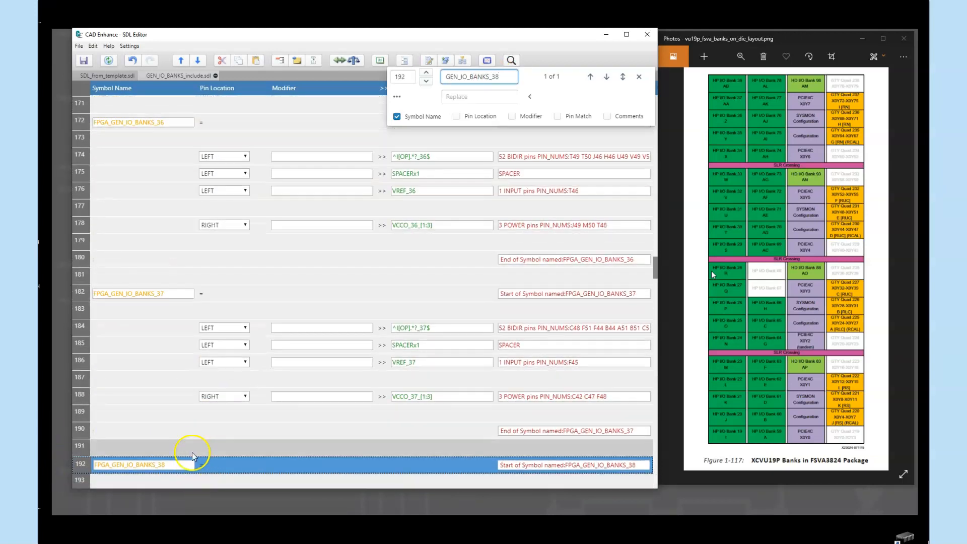
{"action": "scroll", "coordinate": [196, 445], "scroll_direction": "down", "scroll_amount": 6}
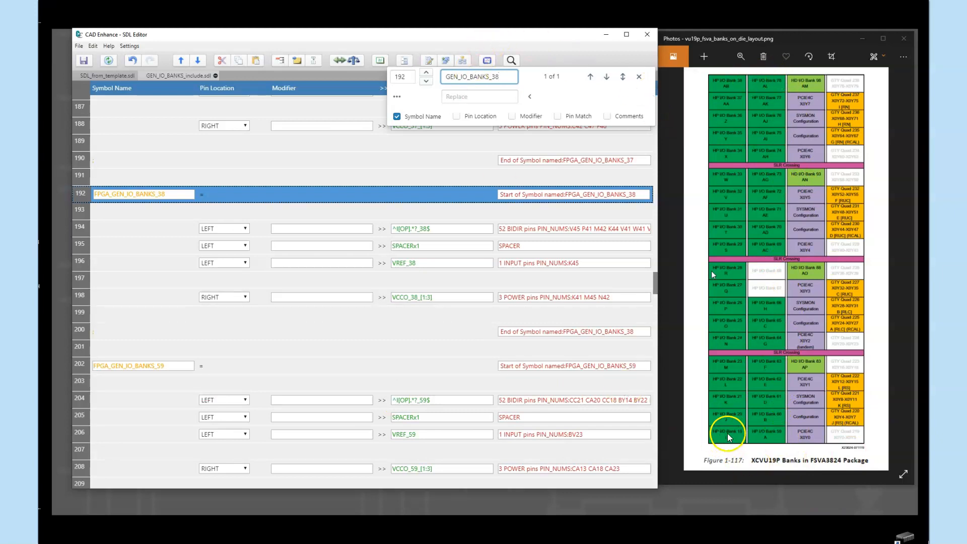
{"action": "left_click", "coordinate": [83, 365]}
{"action": "scroll", "coordinate": [227, 353], "scroll_direction": "down", "scroll_amount": 3}
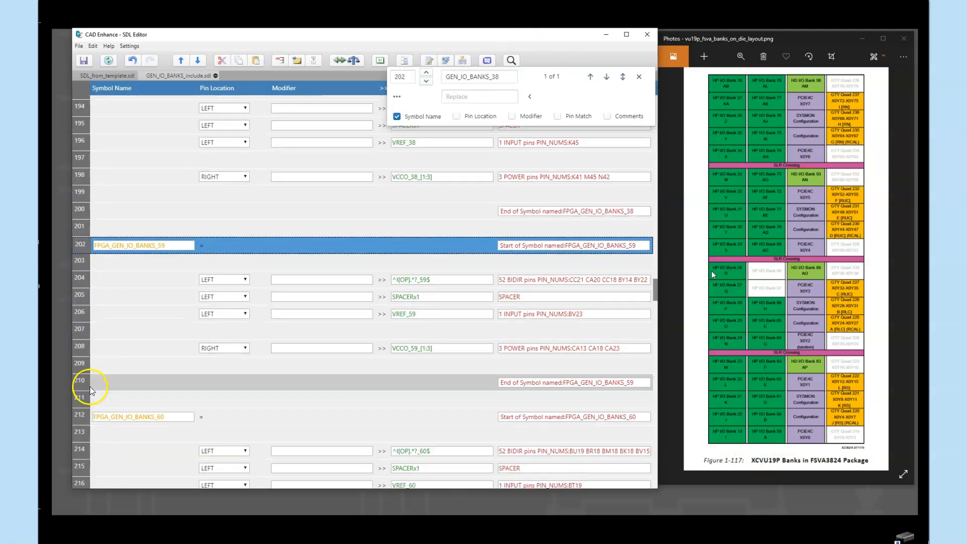
{"action": "left_click", "coordinate": [83, 398], "text": "shift"}
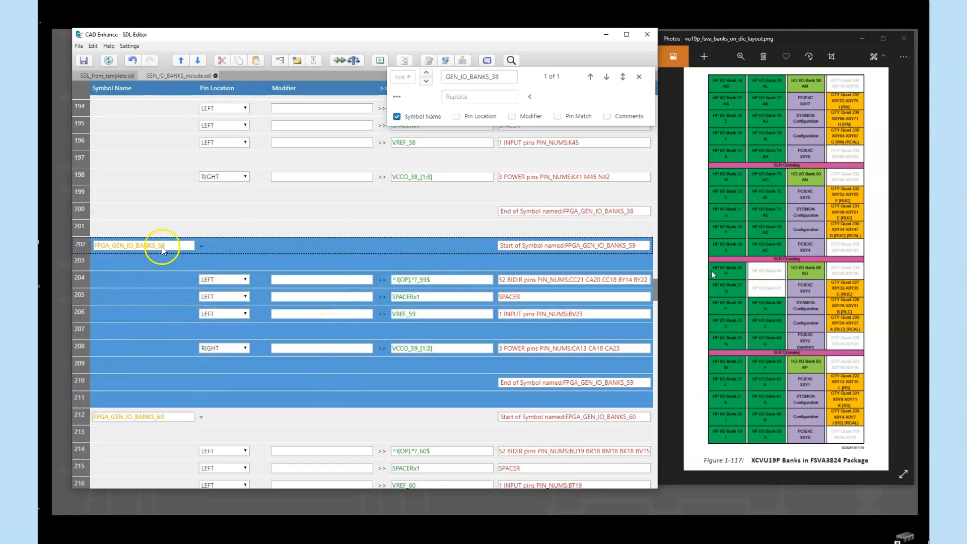
{"action": "left_click", "coordinate": [222, 61]}
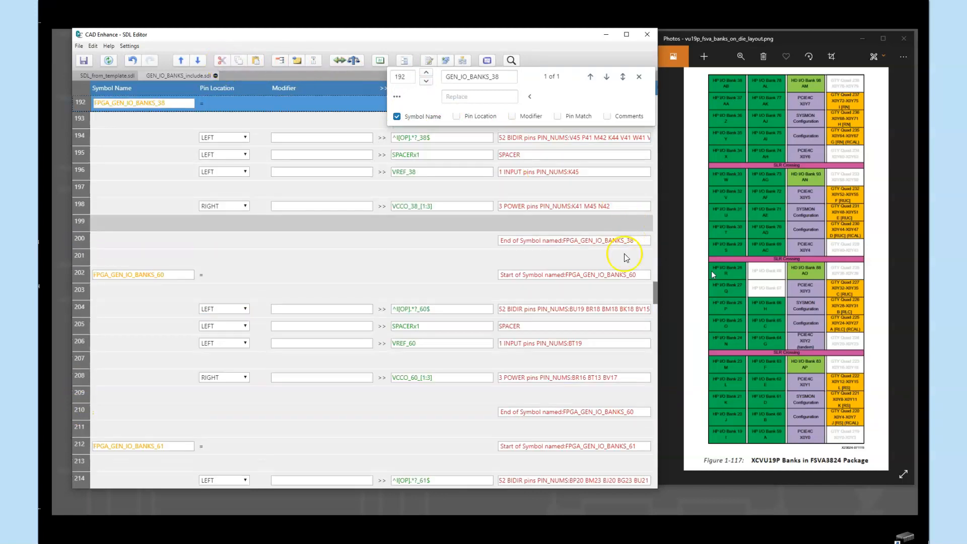
- Close the search and paste the FPGA_GEN_IO_BANKS_59 block directly after the end of the FPGA_GEN_IO_BANKS_19 symbol
{"action": "left_click_drag", "start_coordinate": [657, 295], "coordinate": [673, 121]}
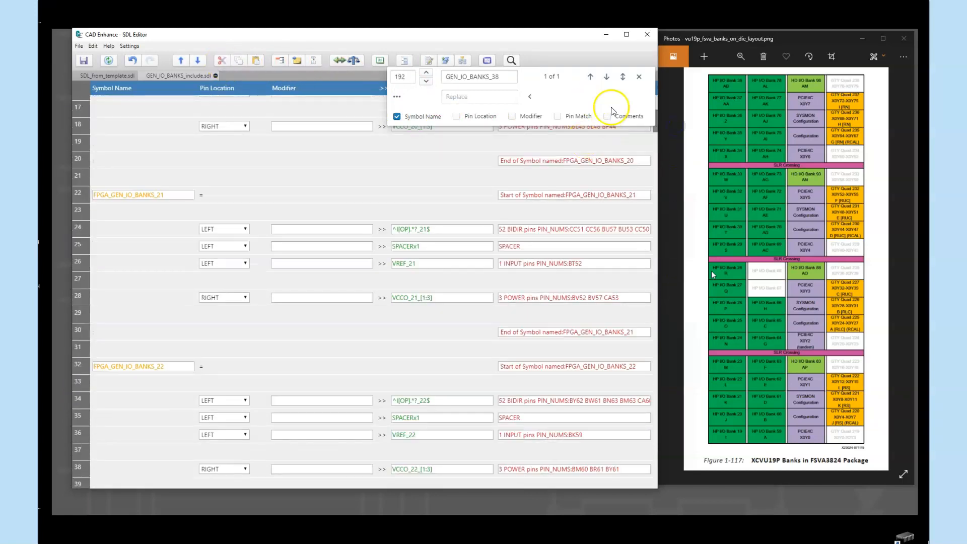
{"action": "left_click", "coordinate": [638, 77]}
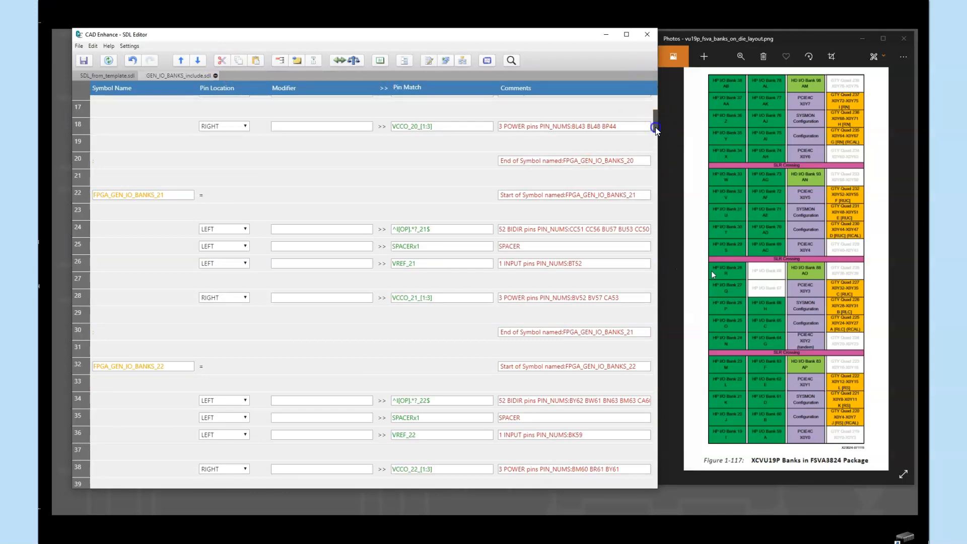
{"action": "left_click_drag", "start_coordinate": [656, 123], "coordinate": [664, 107]}
{"action": "left_click", "coordinate": [79, 275]}
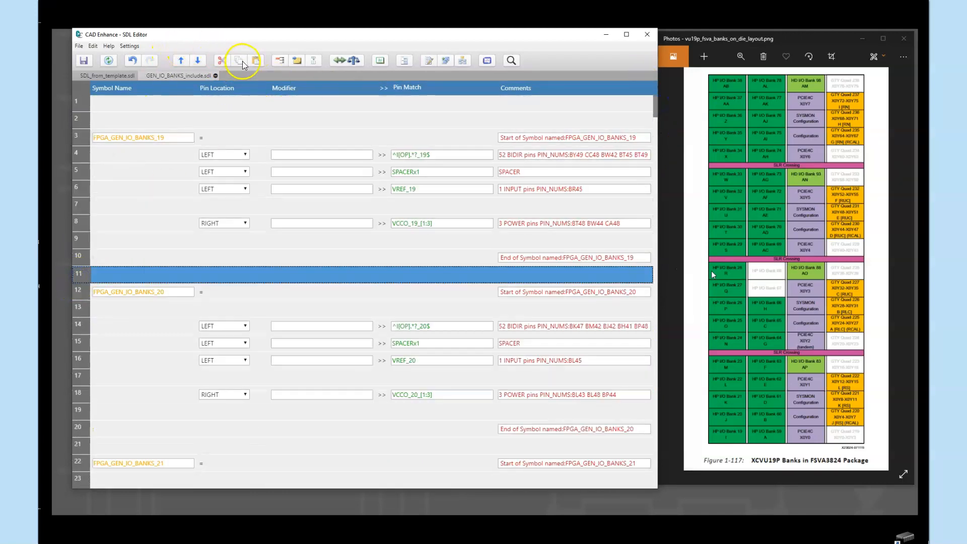
{"action": "left_click", "coordinate": [256, 61]}
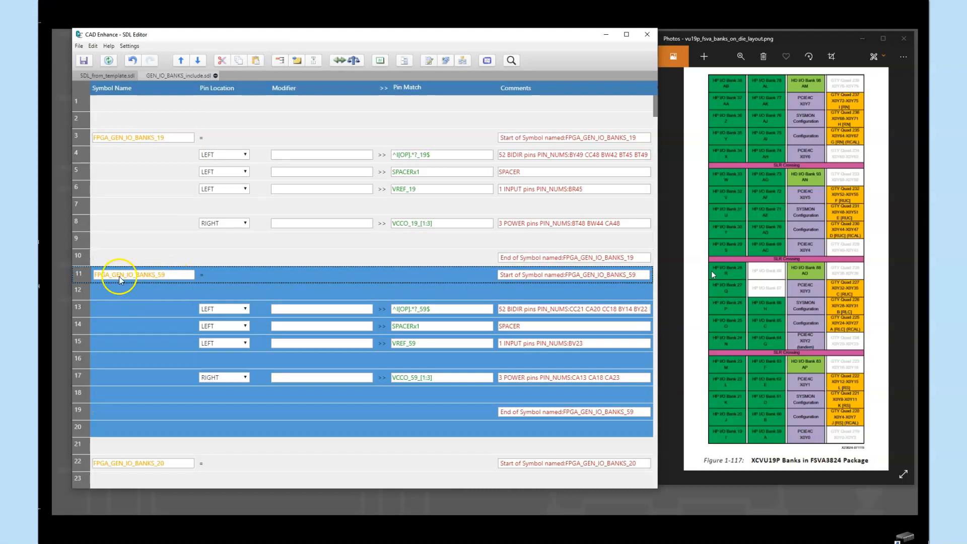
- Rename the bank 19 symbol as FPGA_GEN_IO_BANKS_19_59 and remove the bank 19 end row, bank 59 start row and a spare blank row
{"action": "left_click", "coordinate": [173, 139]}
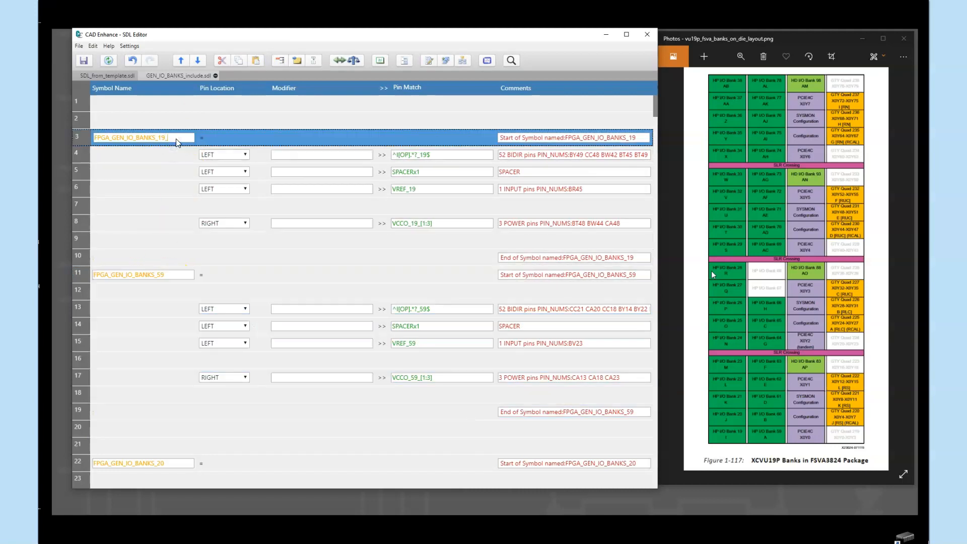
{"action": "left_click", "coordinate": [78, 269]}
{"action": "left_click", "coordinate": [83, 258]}
{"action": "left_click", "coordinate": [82, 274], "text": "shift"}
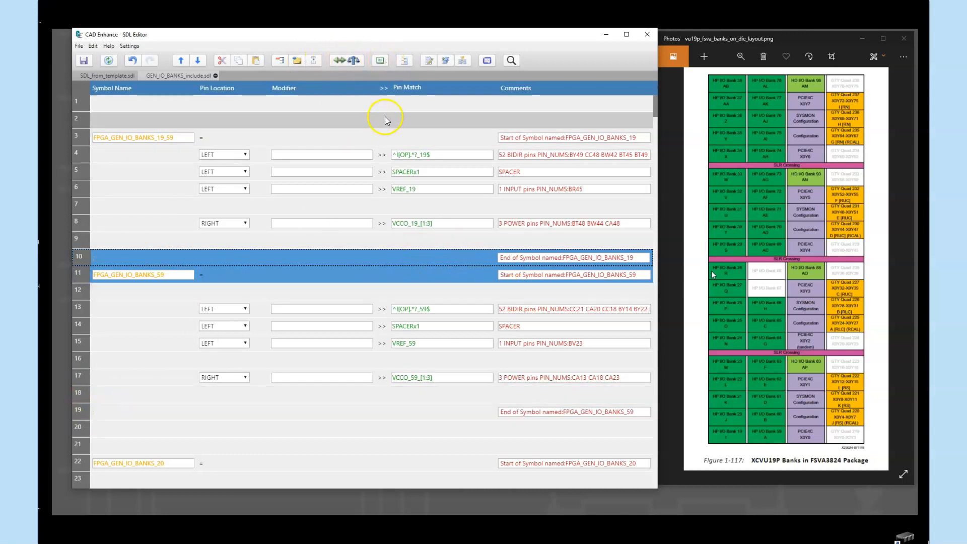
{"action": "left_click", "coordinate": [225, 60]}
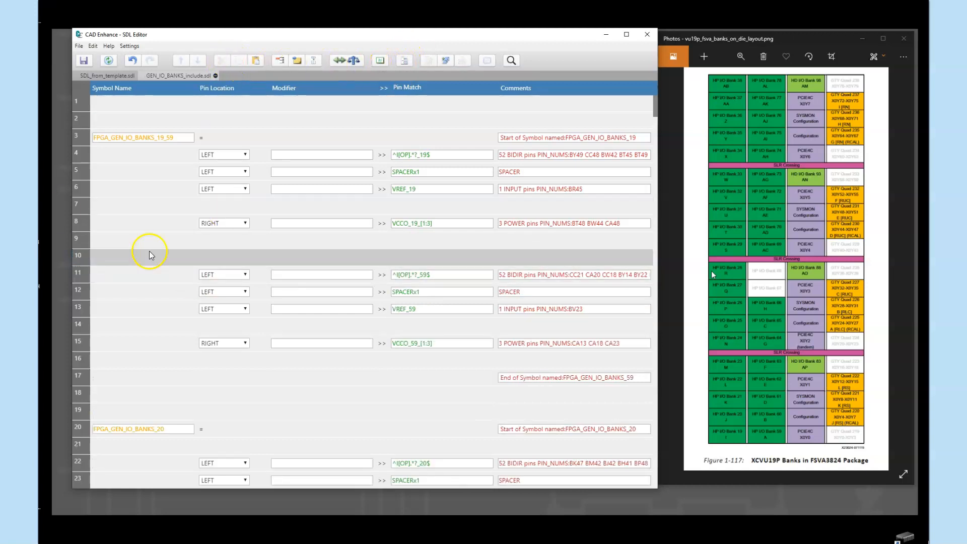
{"action": "left_click", "coordinate": [77, 240]}
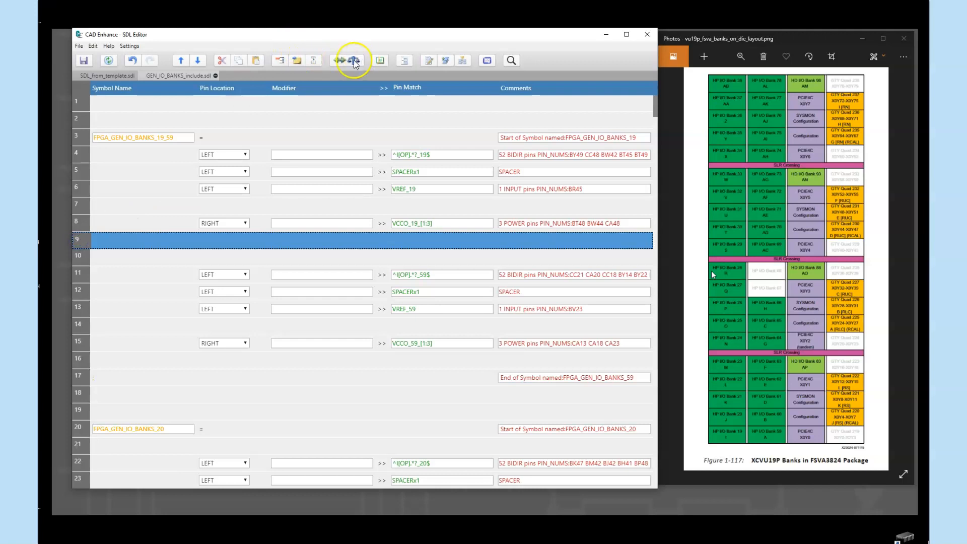
{"action": "left_click", "coordinate": [226, 60]}
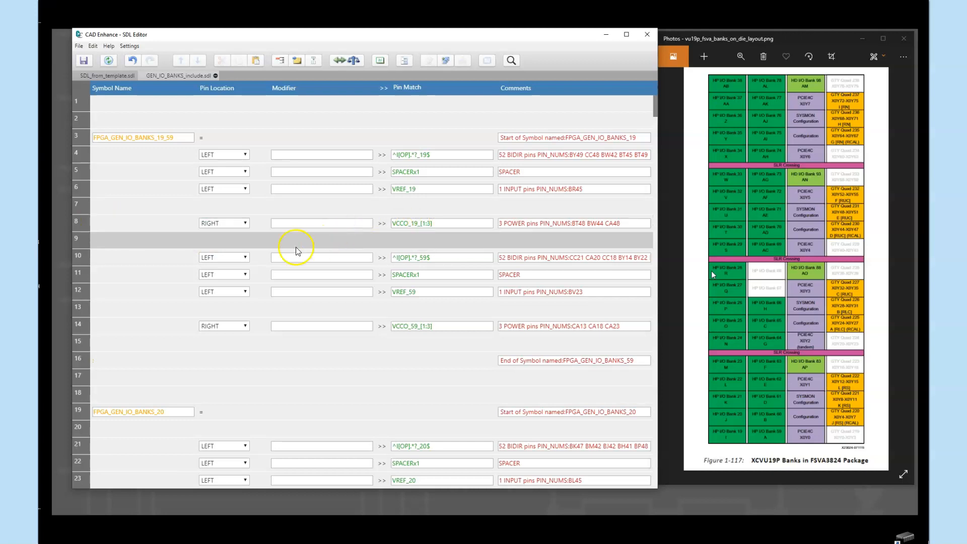
- Move the VCCO_19_[1:3] and VCCO_59_[1:3] rows together to the top of the FPGA_GEN_IO_BANKS_19_59 symbol
{"action": "left_click", "coordinate": [82, 223]}
{"action": "left_click", "coordinate": [80, 326], "text": "ctrl"}
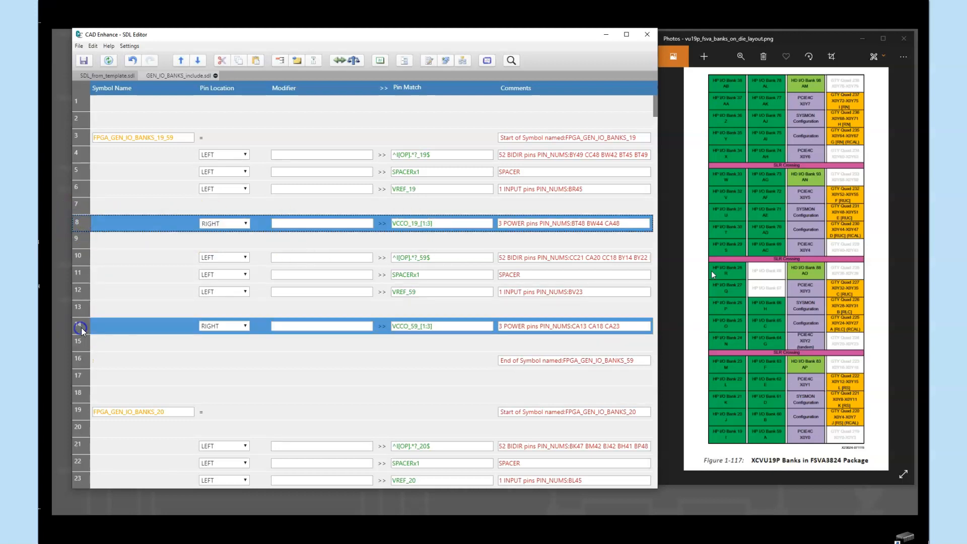
{"action": "left_click", "coordinate": [178, 60]}
{"action": "left_click", "coordinate": [178, 60]}
{"action": "left_click", "coordinate": [179, 60]}
{"action": "left_click", "coordinate": [178, 60]}
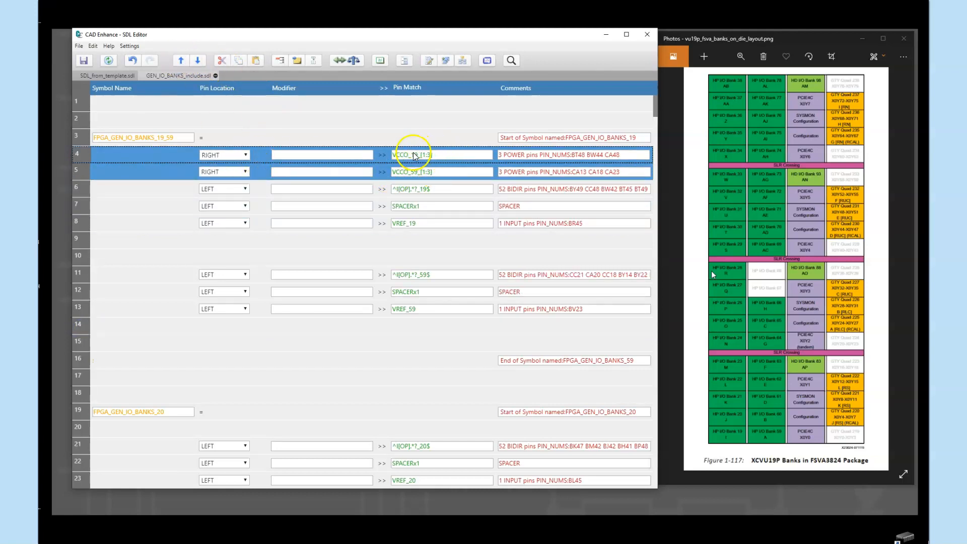
- Set the pin location of VCCO_19_[1:3] to LEFT and select the ^I[OP].*?_19$ row
{"action": "left_click", "coordinate": [245, 154]}
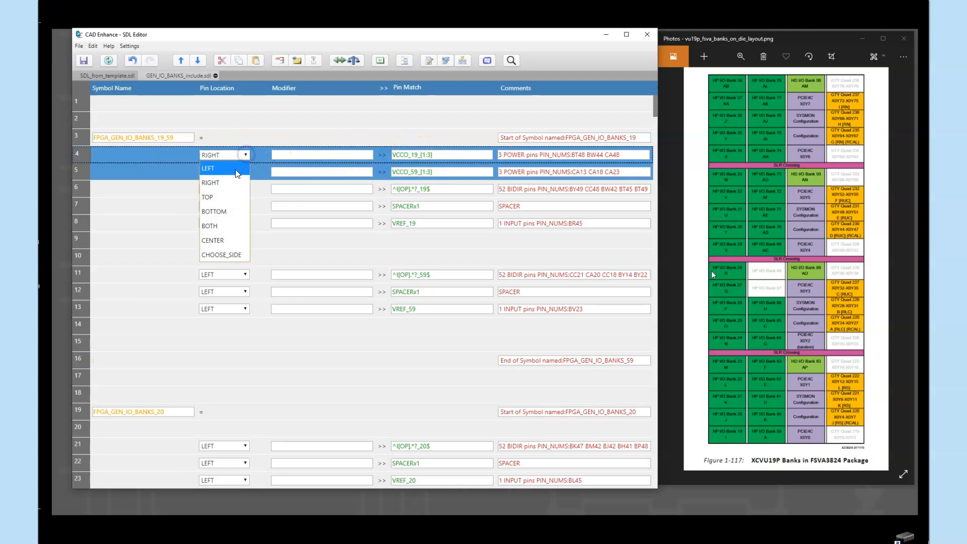
{"action": "left_click", "coordinate": [236, 169]}
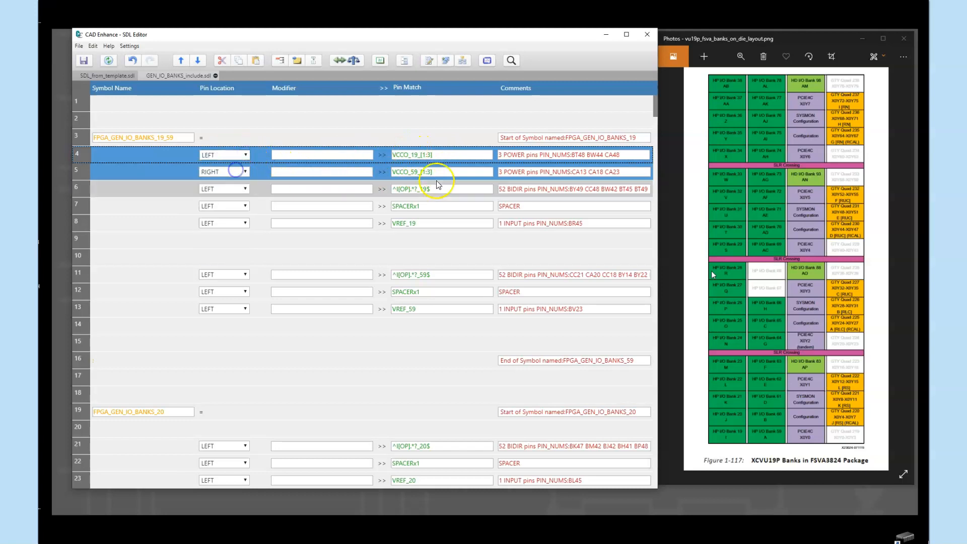
{"action": "left_click", "coordinate": [85, 190]}
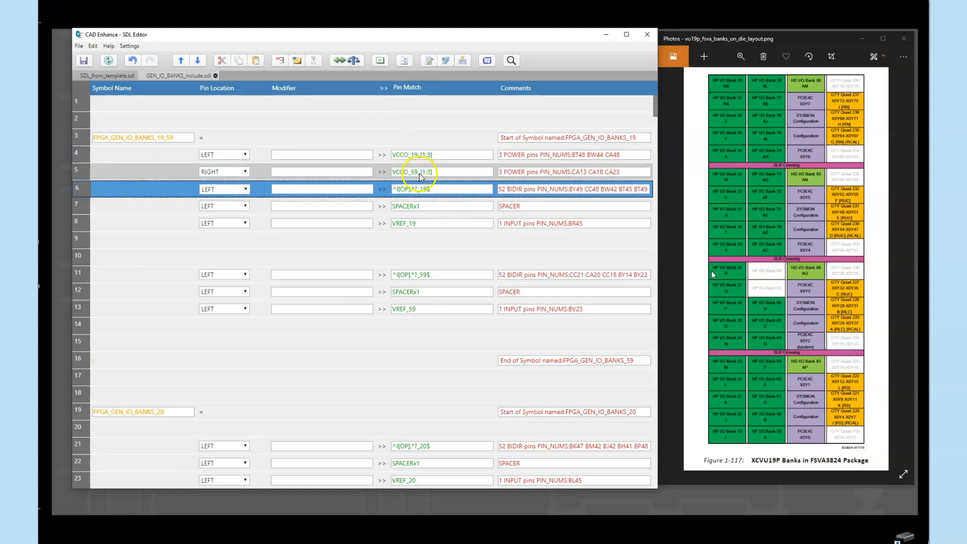
- Insert a Balance Symbol Sides row above the ^I[OP].*?_19$ row and set its spacing modifier to 2
{"action": "left_click", "coordinate": [355, 60]}
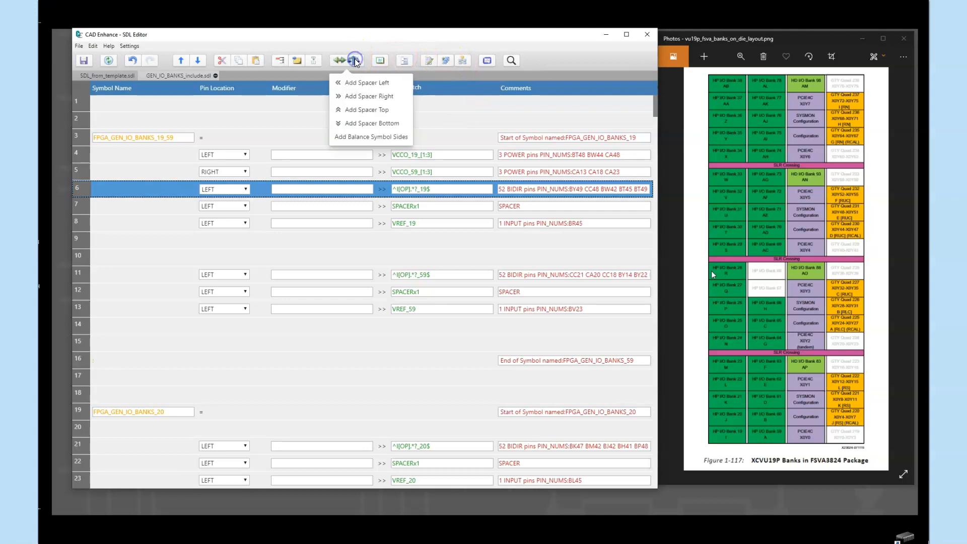
{"action": "left_click", "coordinate": [369, 137]}
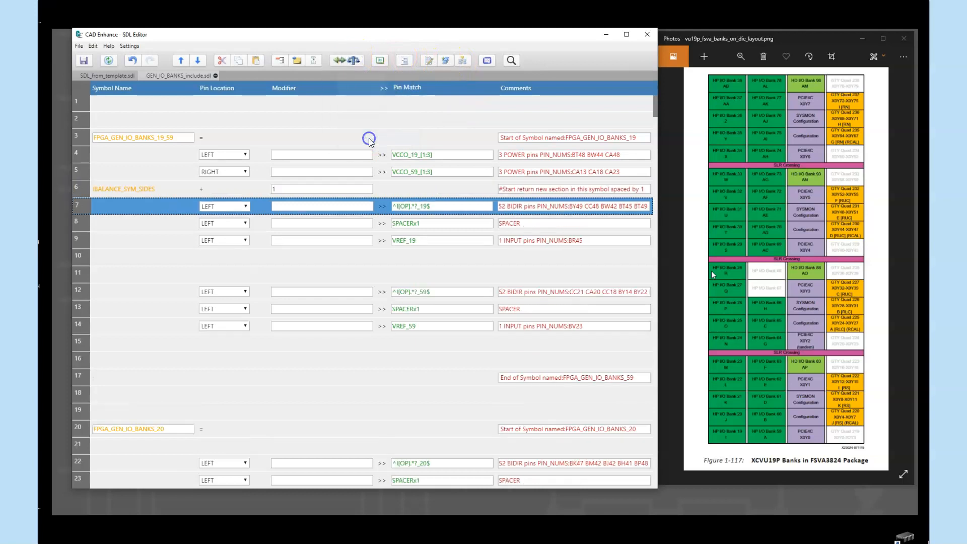
{"action": "left_click", "coordinate": [302, 188]}
{"action": "type", "text": "2"}
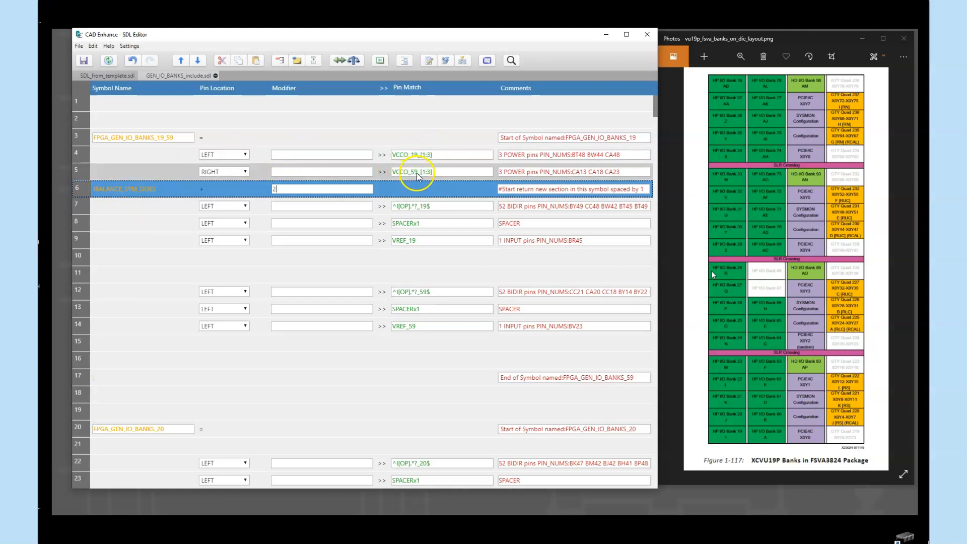
{"action": "left_click", "coordinate": [143, 225]}
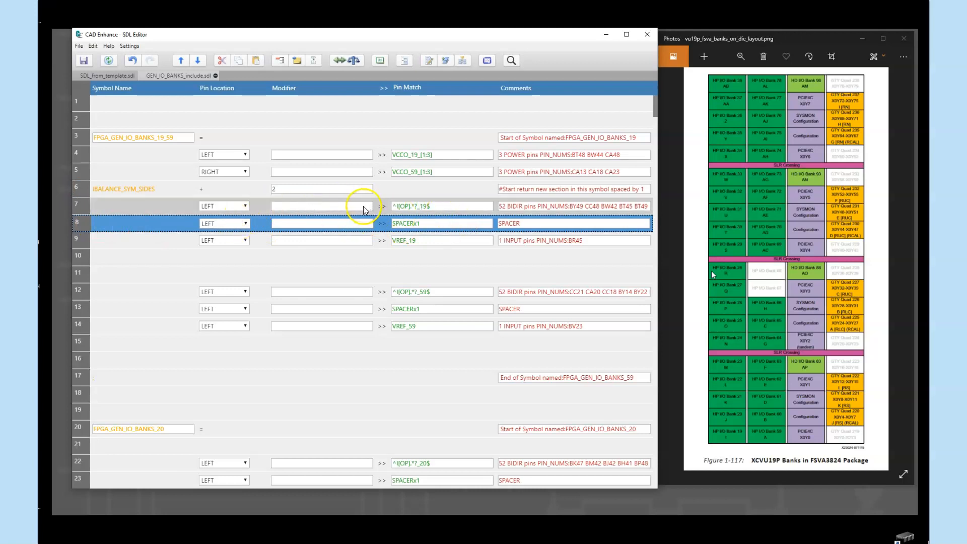
- Move the ^I[OP].*?_59$ row directly below the ^I[OP].*?_19$ row and set its pin location to RIGHT
{"action": "left_click", "coordinate": [86, 291]}
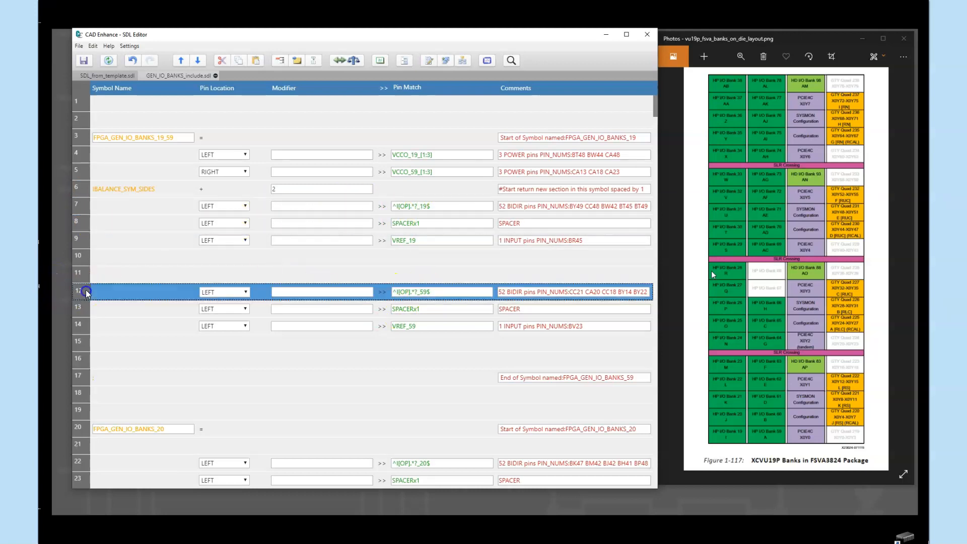
{"action": "left_click", "coordinate": [179, 60]}
{"action": "left_click", "coordinate": [180, 60]}
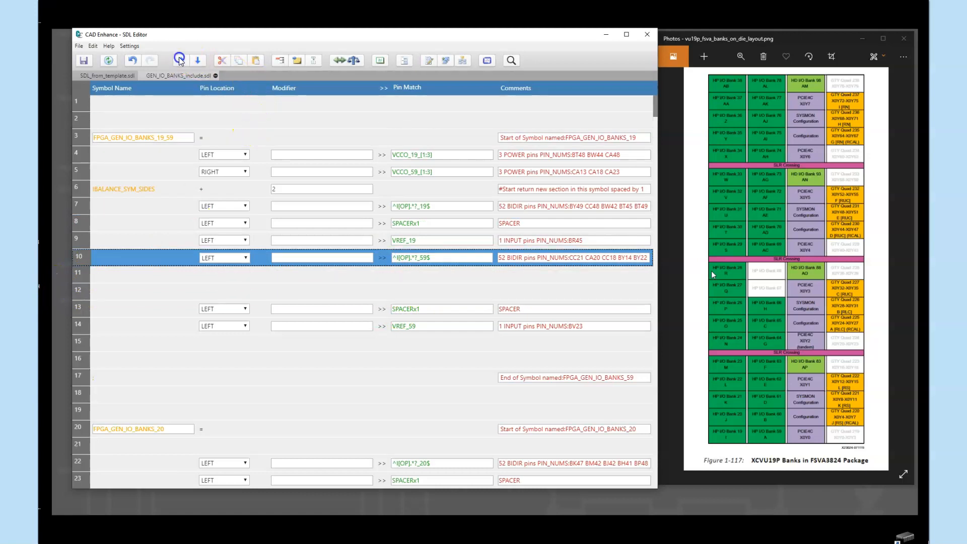
{"action": "left_click", "coordinate": [180, 60]}
{"action": "left_click", "coordinate": [180, 60]}
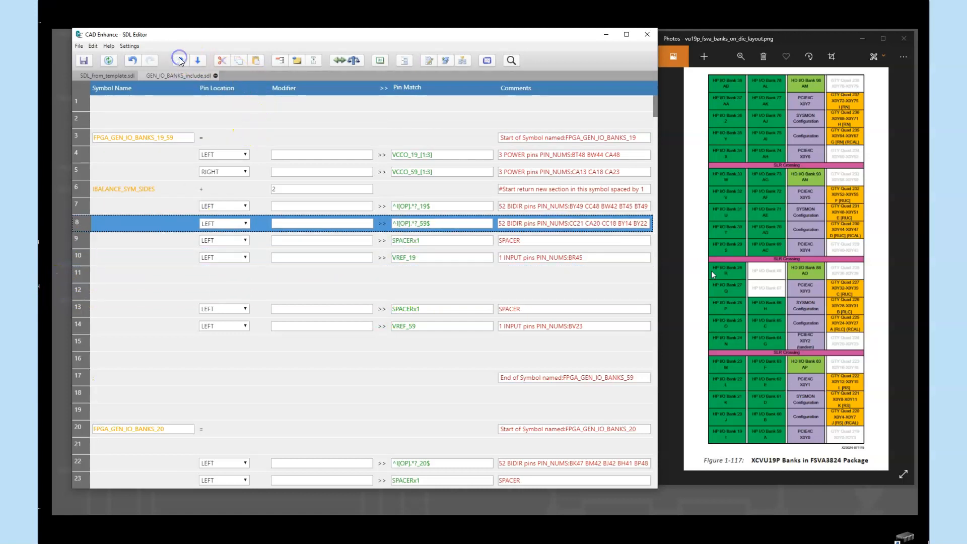
{"action": "left_click", "coordinate": [239, 227]}
{"action": "left_click", "coordinate": [224, 251]}
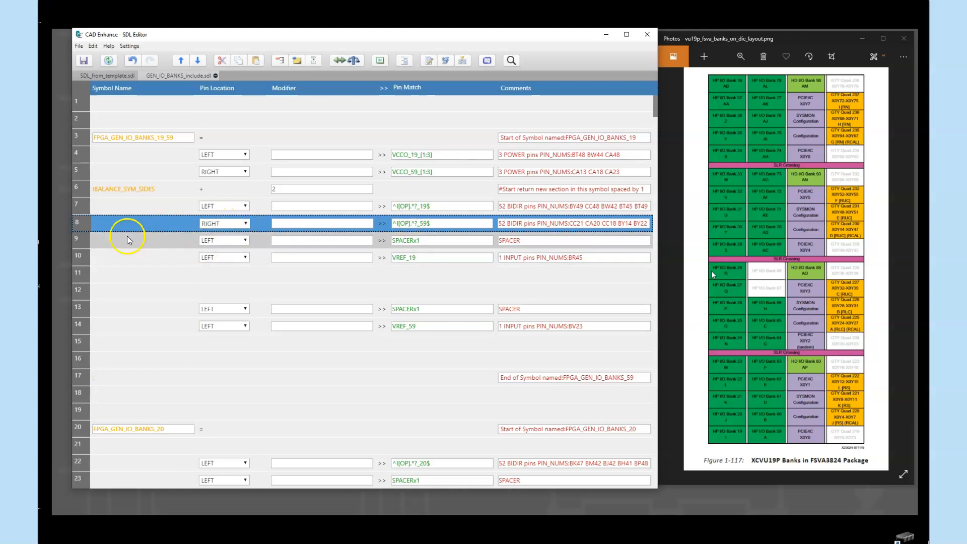
{"action": "left_click", "coordinate": [79, 190]}
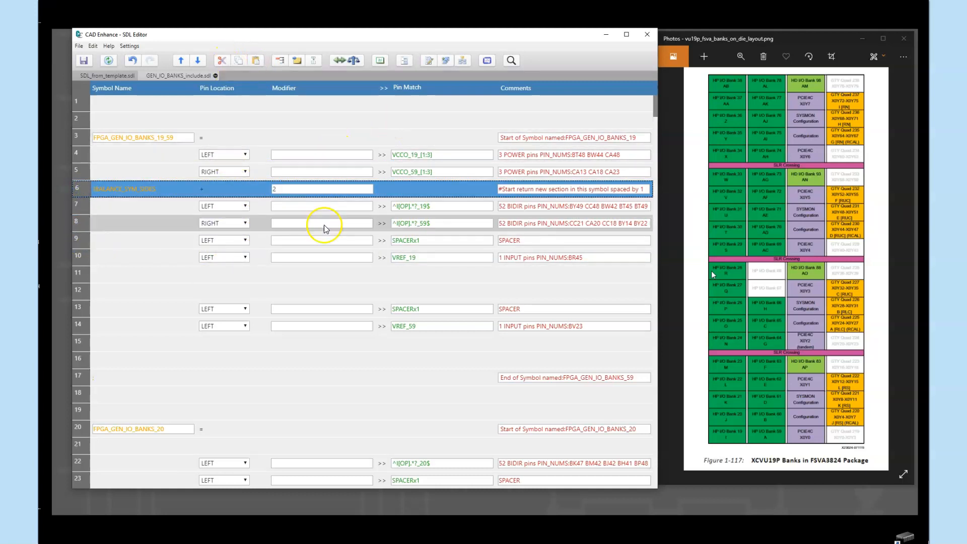
- Remove both SPACERx1 rows of the FPGA_GEN_IO_BANKS_19_59 symbol and the blank rows between VREF_19 and VREF_59
{"action": "left_click", "coordinate": [79, 240]}
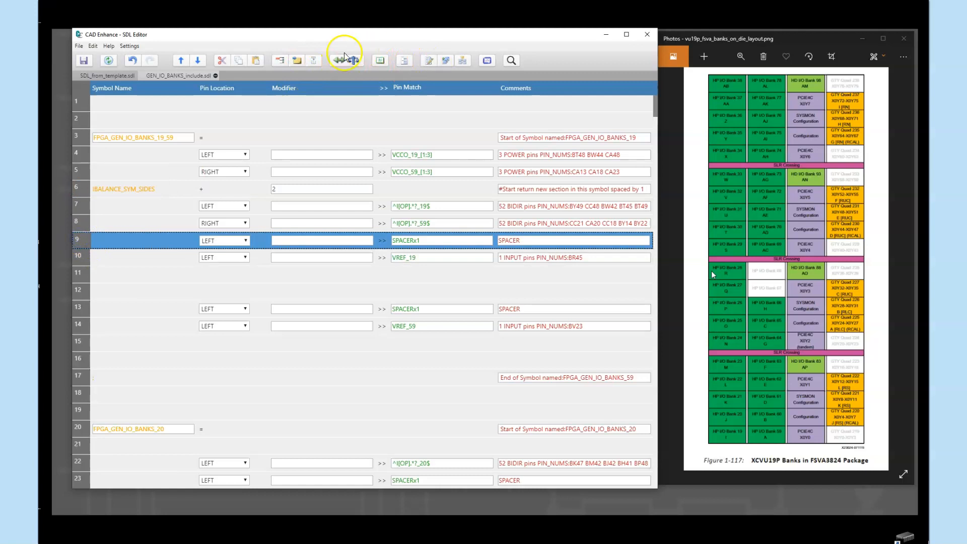
{"action": "left_click", "coordinate": [223, 62]}
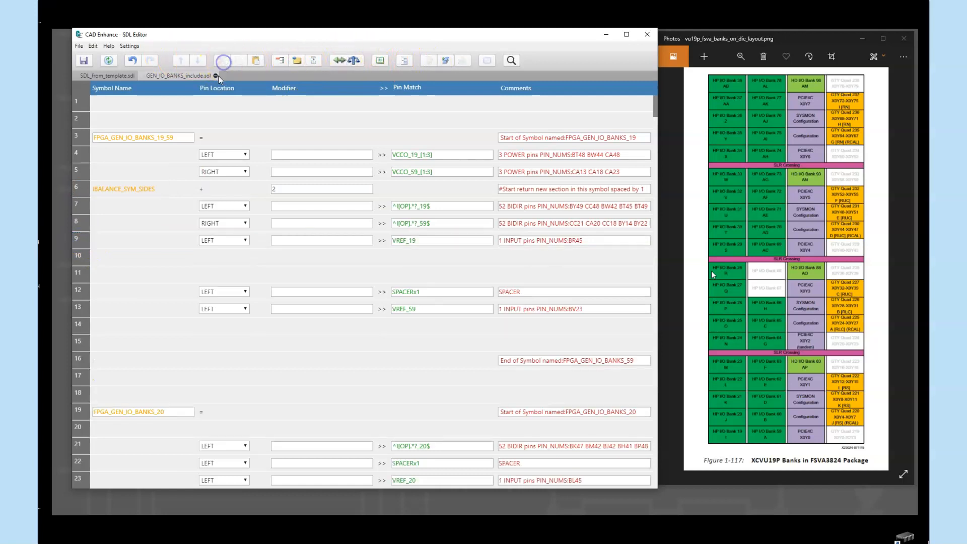
{"action": "left_click", "coordinate": [85, 292]}
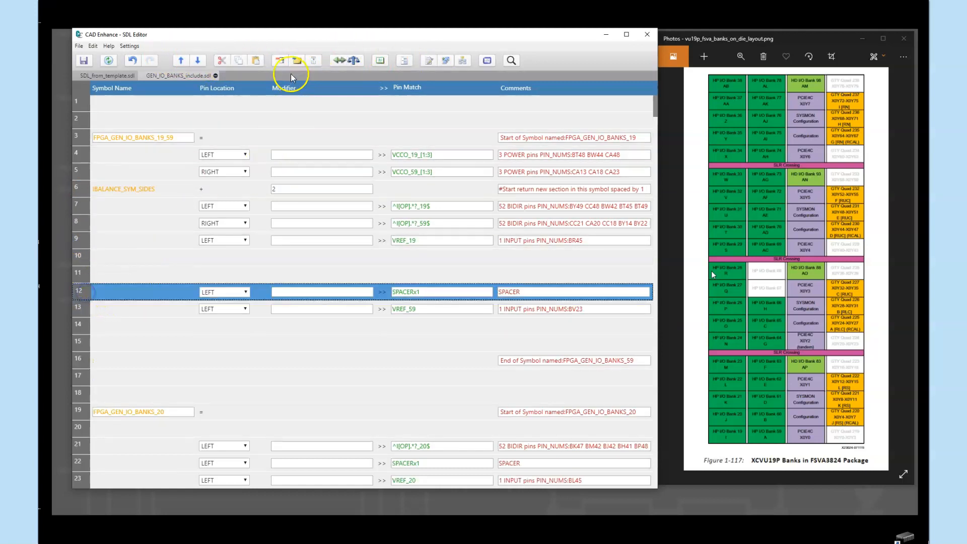
{"action": "left_click", "coordinate": [222, 61]}
{"action": "left_click", "coordinate": [81, 260]}
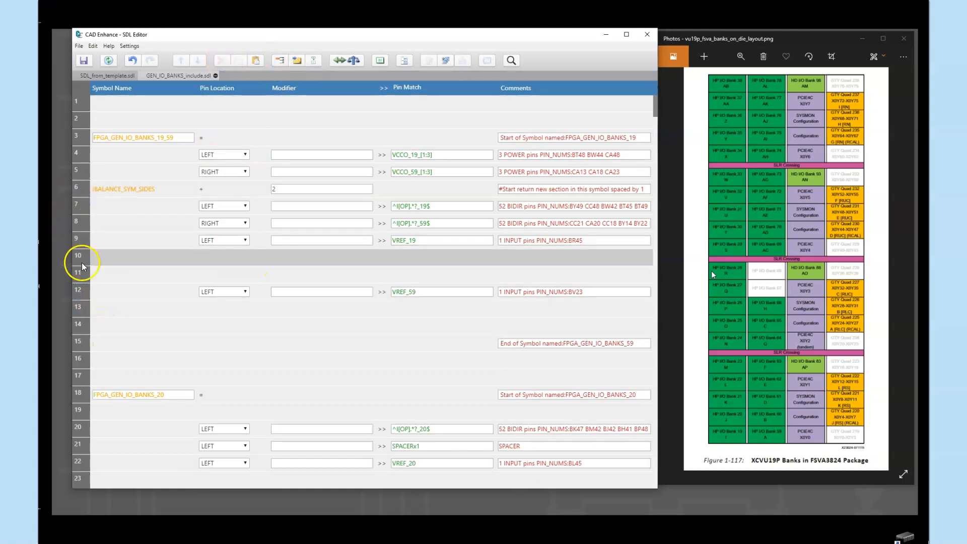
{"action": "left_click_drag", "start_coordinate": [120, 262], "coordinate": [119, 272]}
{"action": "left_click", "coordinate": [222, 62]}
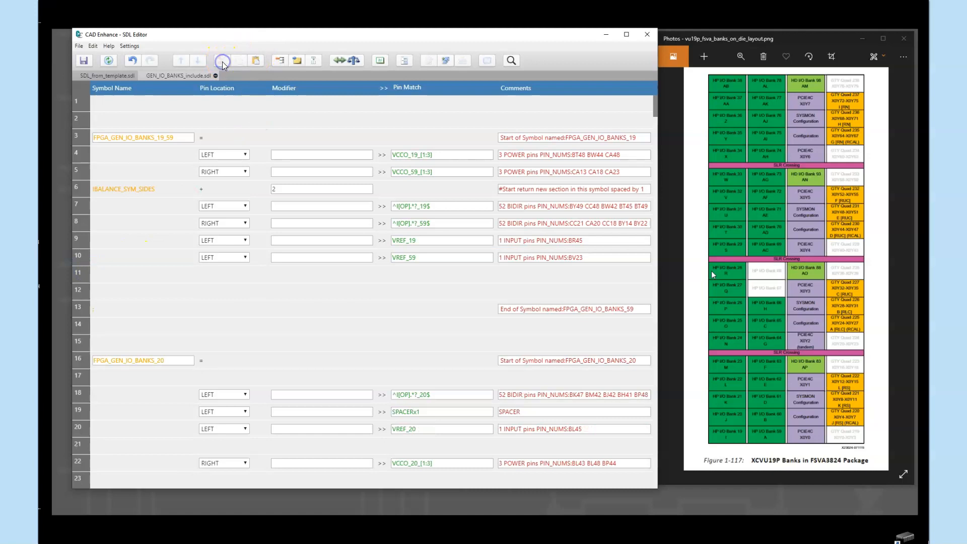
- Set the pin location of VREF_59 to RIGHT and insert a Balance Symbol Sides row above VREF_19
{"action": "left_click", "coordinate": [87, 239]}
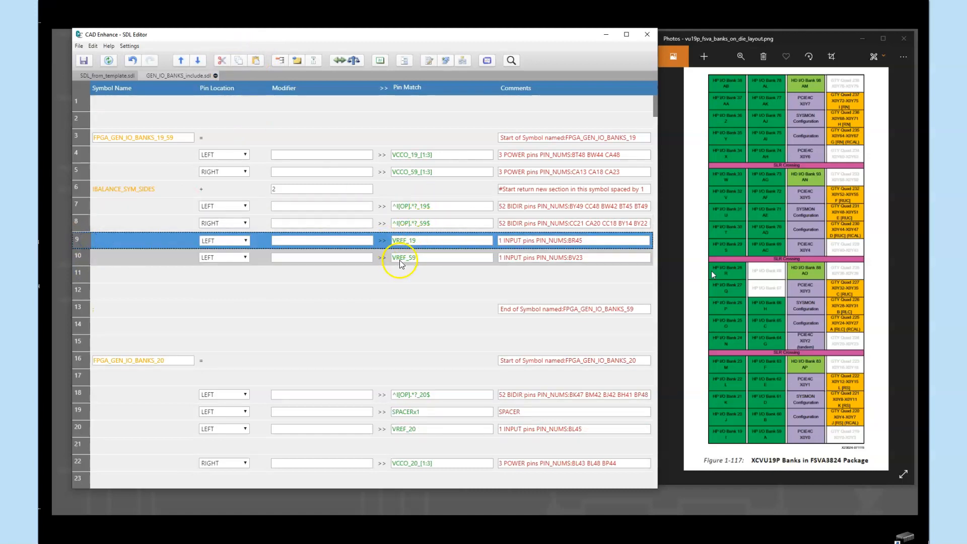
{"action": "left_click", "coordinate": [246, 257]}
{"action": "left_click", "coordinate": [238, 282]}
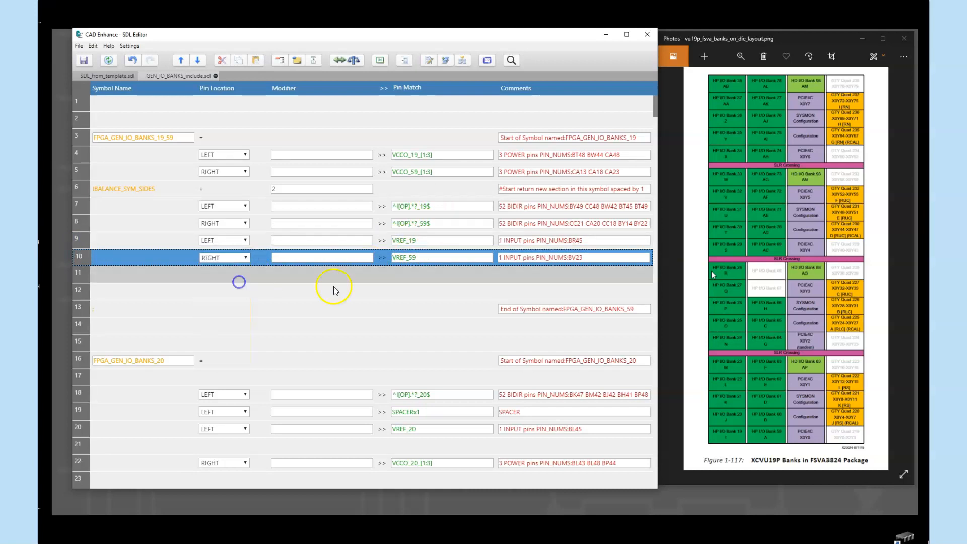
{"action": "left_click", "coordinate": [86, 239]}
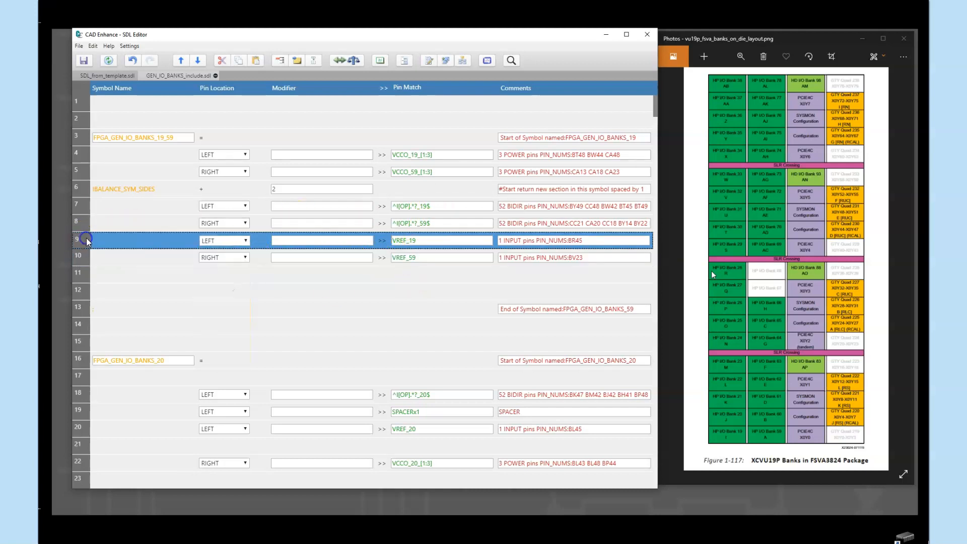
{"action": "left_click", "coordinate": [352, 61]}
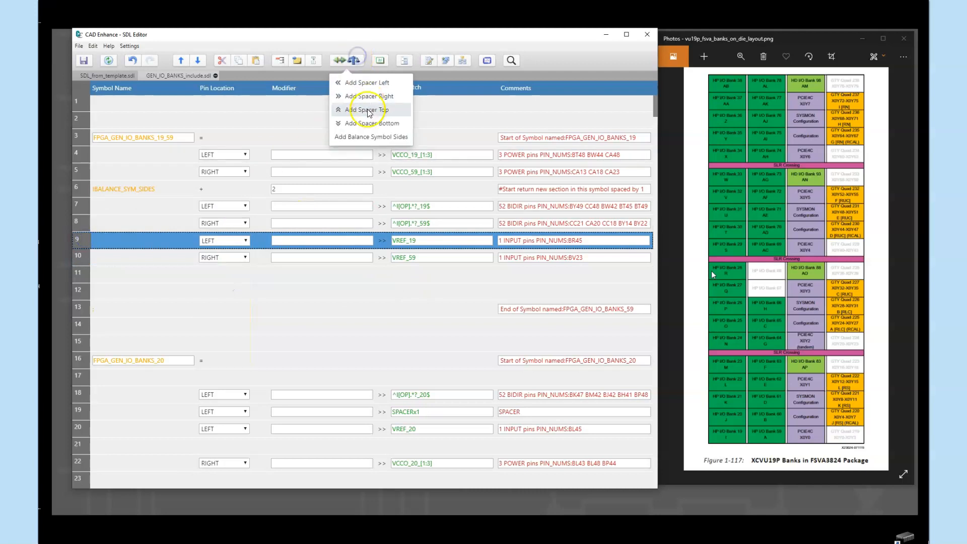
{"action": "left_click", "coordinate": [367, 137]}
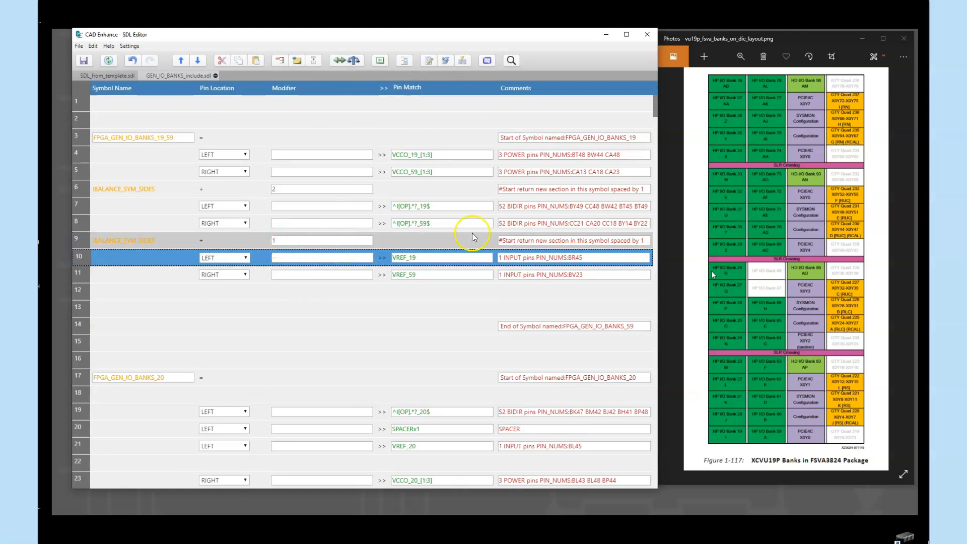
- Remove the two blank rows between VREF_59 and the end row of the combined bank 19 and 59 symbol
{"action": "left_click", "coordinate": [83, 291]}
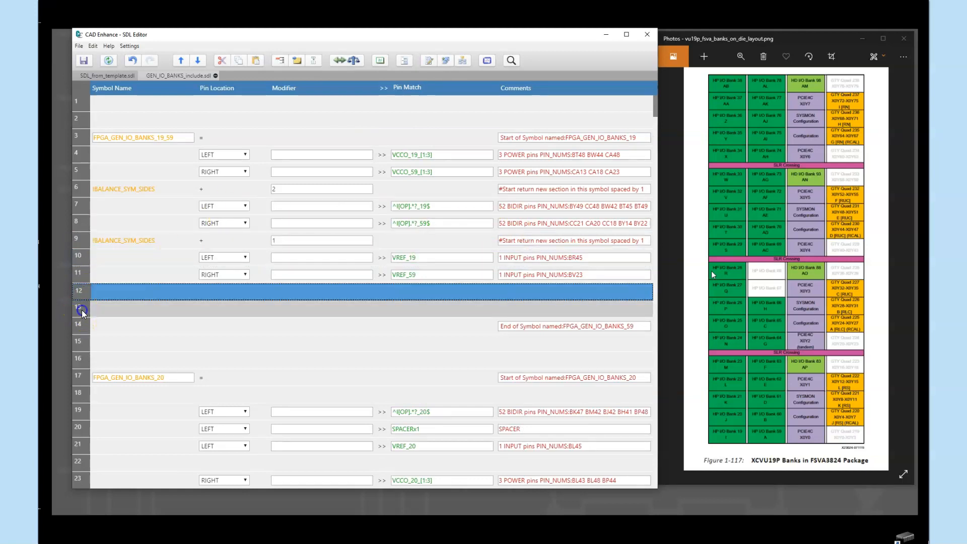
{"action": "left_click", "coordinate": [81, 309], "text": "shift"}
{"action": "left_click", "coordinate": [223, 60]}
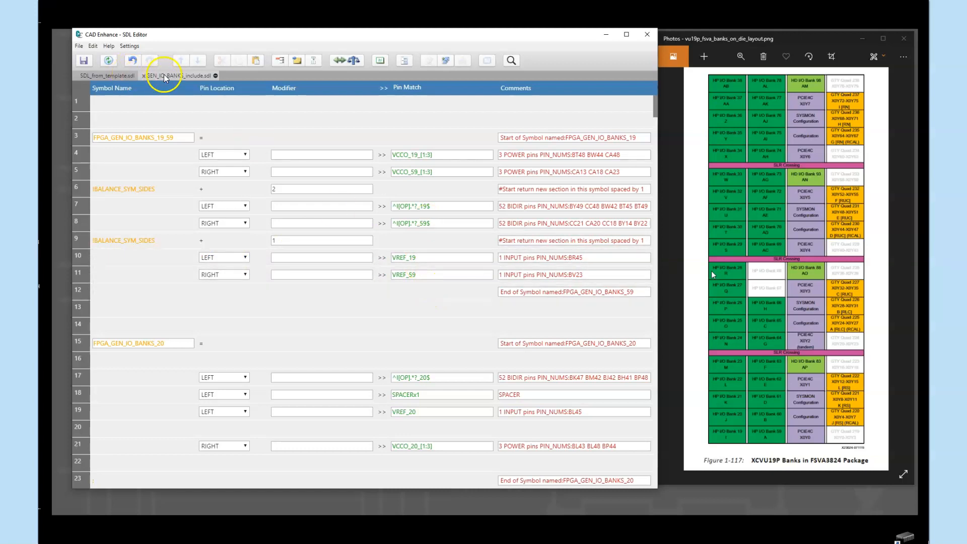
- Save the edited include file, then save it under the name GENERIC_IO_BANKS_2banks_per_symbol.sdl in the project folder, replacing the existing file
{"action": "left_click", "coordinate": [80, 47]}
{"action": "left_click", "coordinate": [89, 89]}
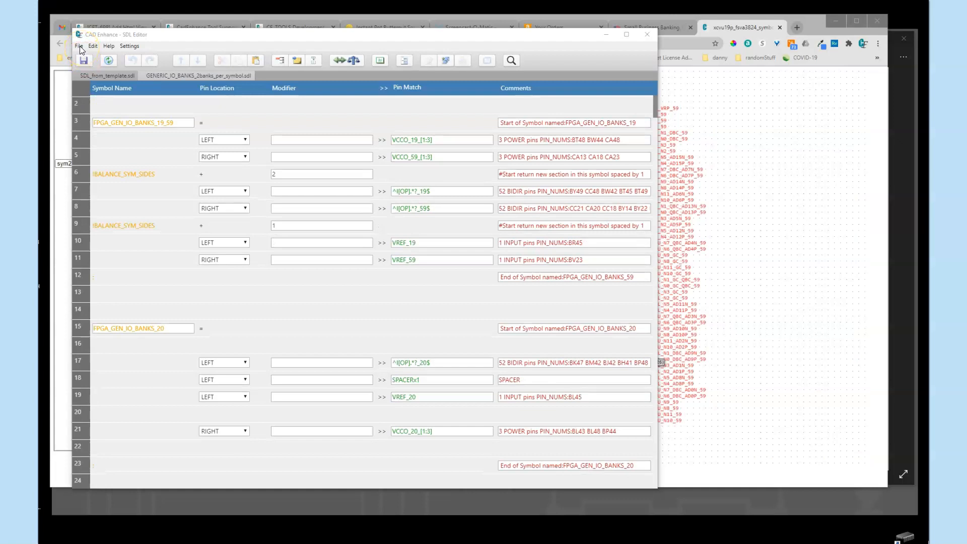
{"action": "left_click", "coordinate": [79, 46]}
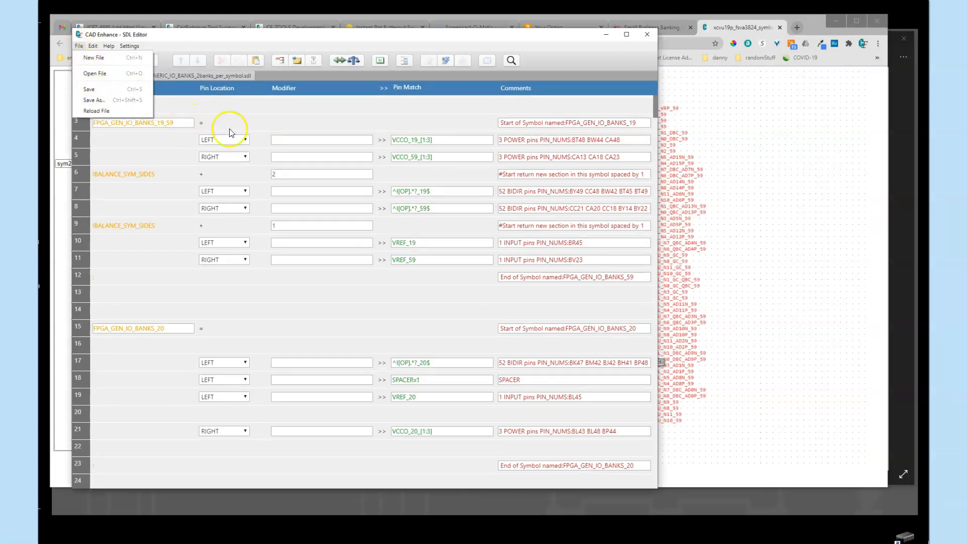
{"action": "mouse_move", "coordinate": [108, 47]}
{"action": "left_click", "coordinate": [93, 100]}
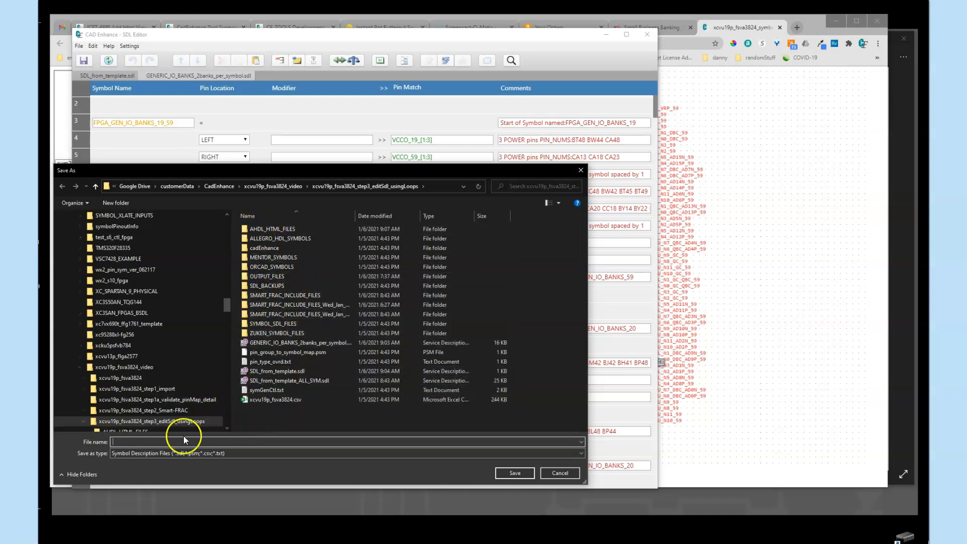
{"action": "left_click", "coordinate": [256, 342]}
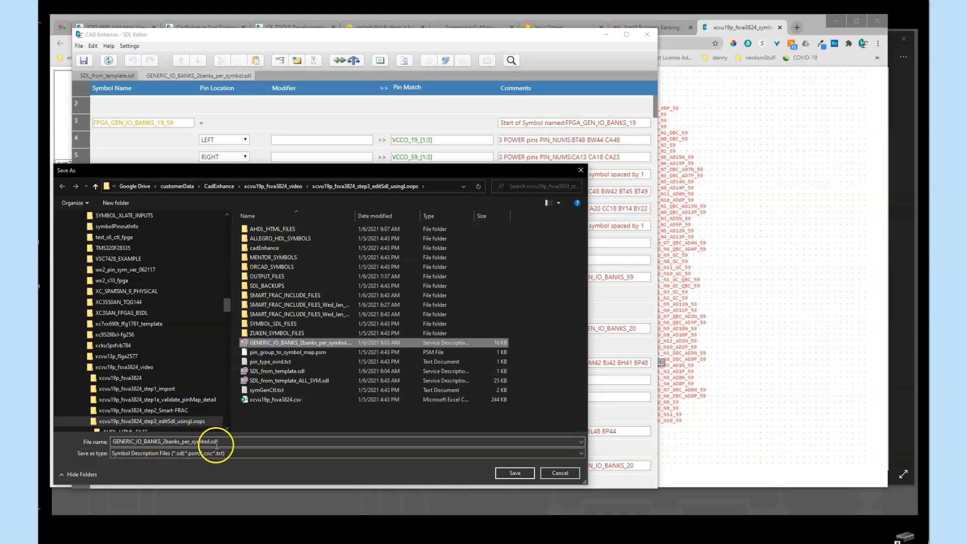
{"action": "left_click", "coordinate": [514, 473]}
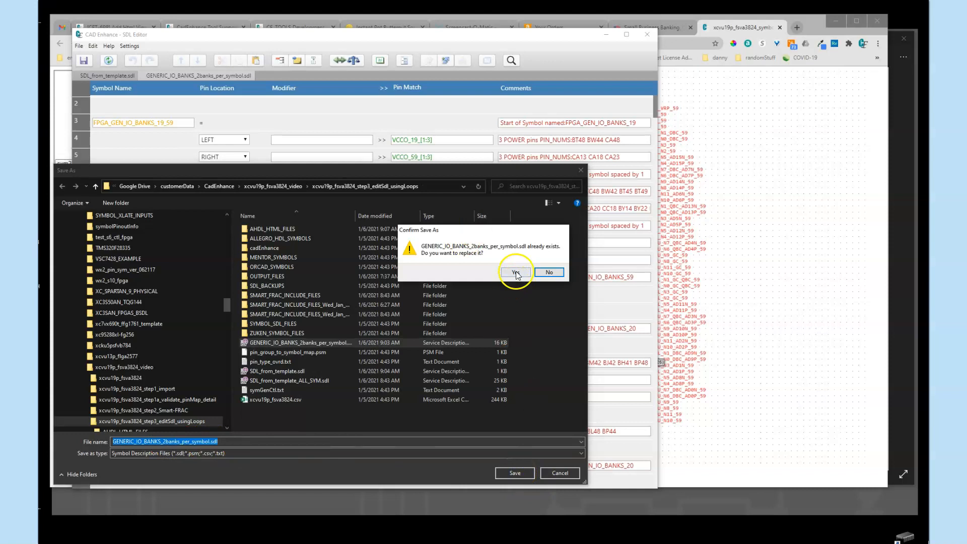
{"action": "left_click", "coordinate": [516, 271]}
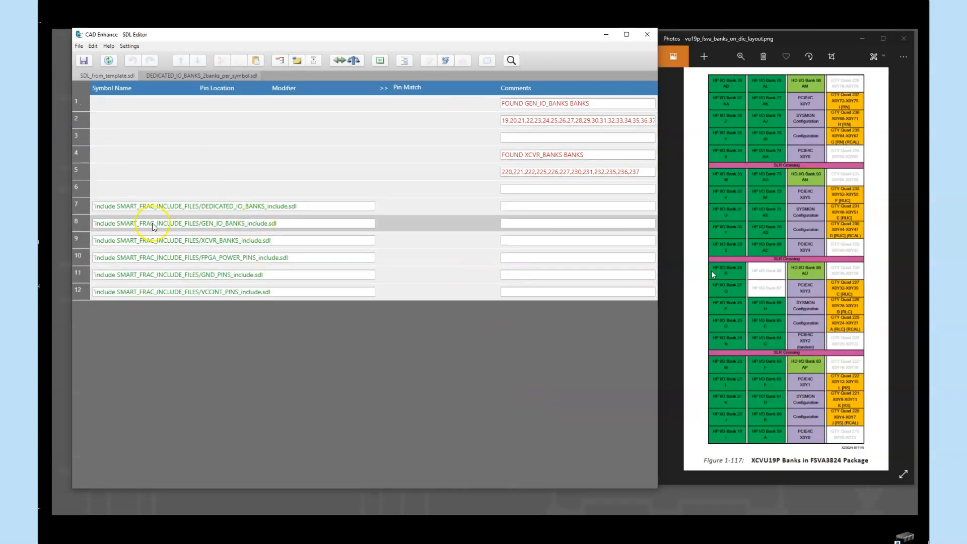
- Replace the GEN_IO_BANKS_include.sdl line in SDL_from_template.sdl with the include file GENERIC_IO_BANKS_2banks_per_symbol.sdl
{"action": "left_click", "coordinate": [80, 222]}
{"action": "right_click", "coordinate": [112, 223]}
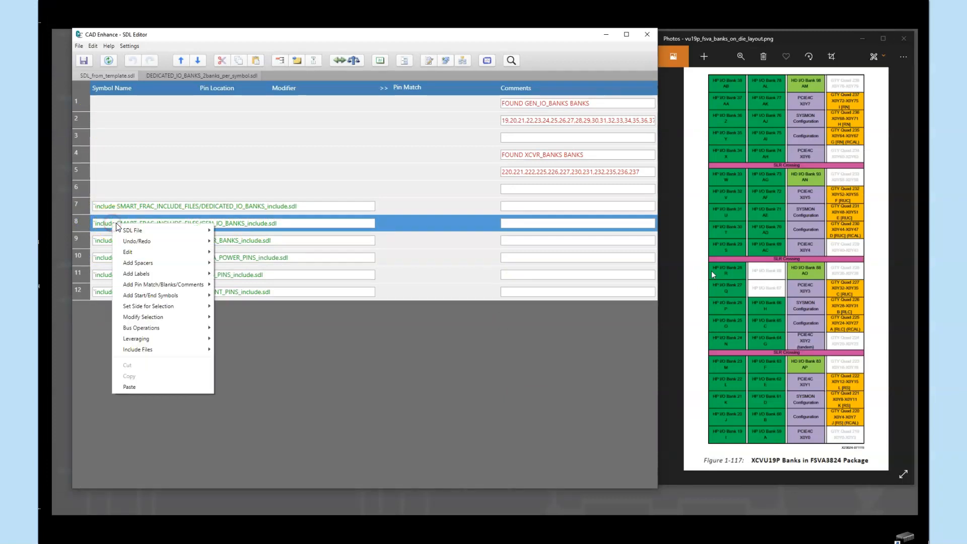
{"action": "left_click", "coordinate": [159, 348]}
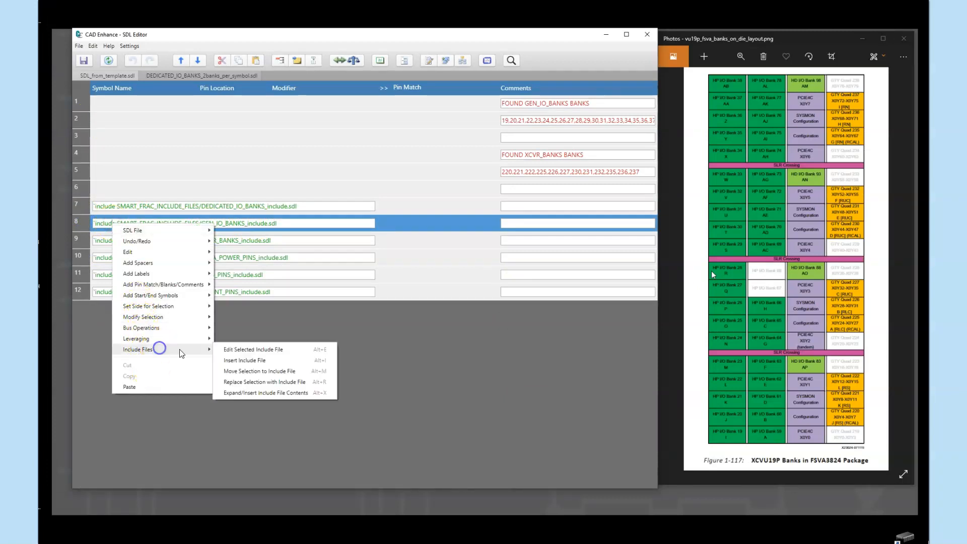
{"action": "left_click", "coordinate": [265, 383]}
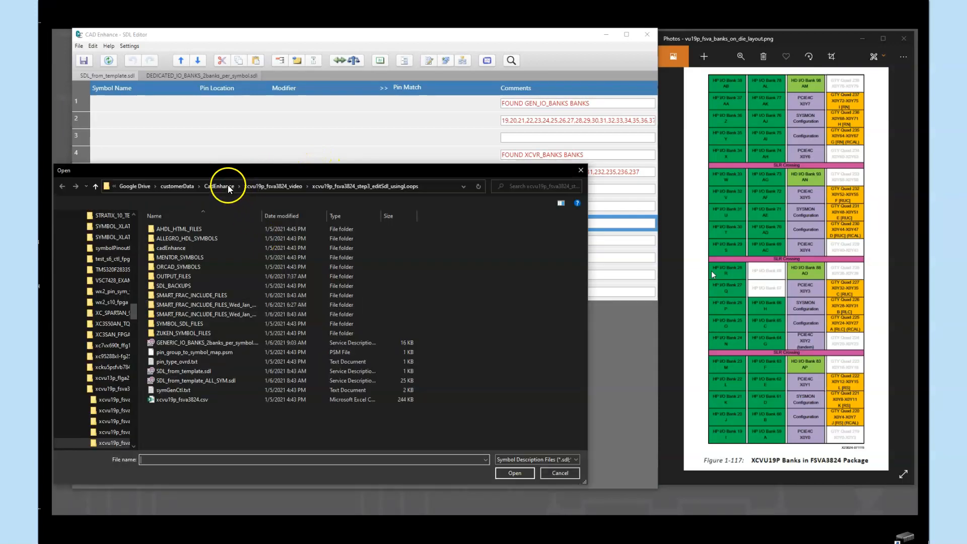
{"action": "left_click", "coordinate": [204, 343]}
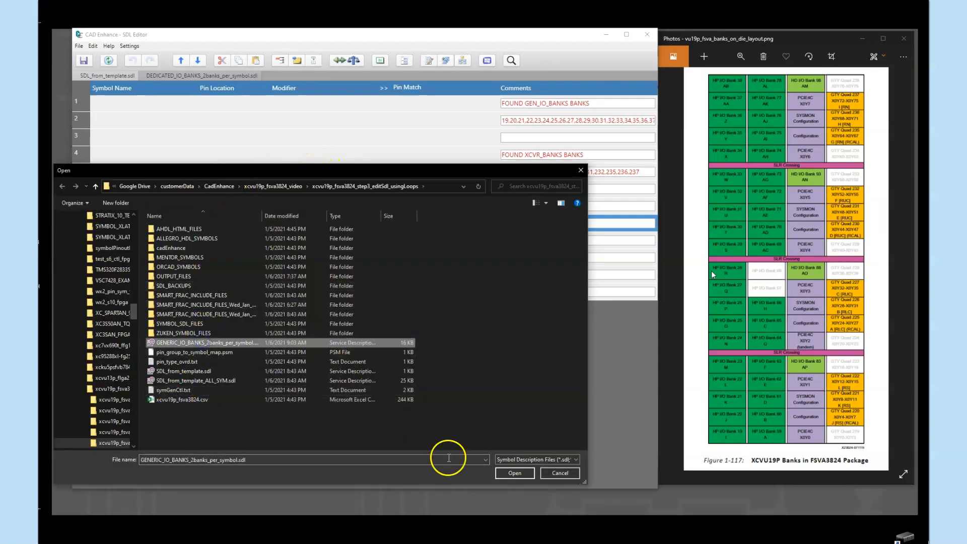
{"action": "left_click", "coordinate": [513, 473]}
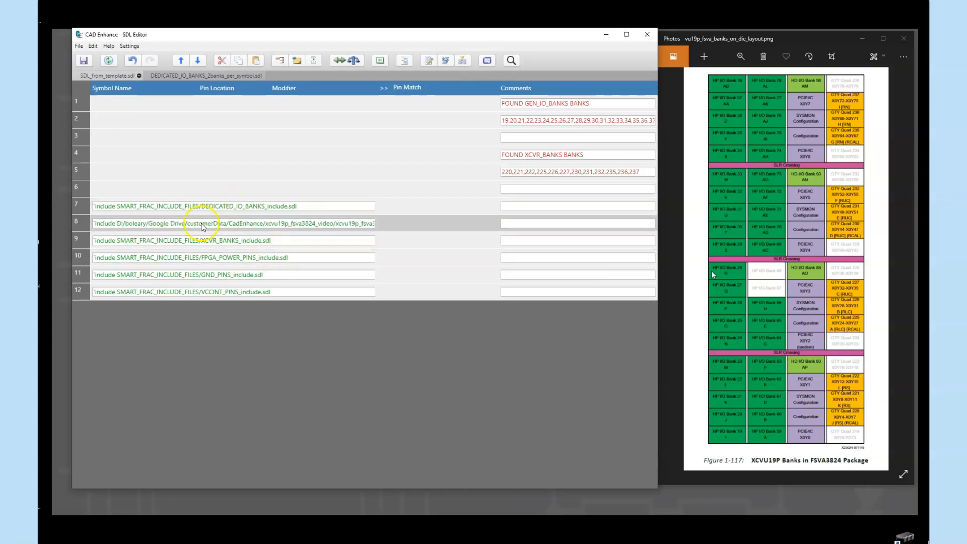
- Strip the absolute folder path from the new include line so it reads 'include GENERIC_IO_BANKS_2banks_per_symbol.sdl
{"action": "left_click", "coordinate": [313, 226]}
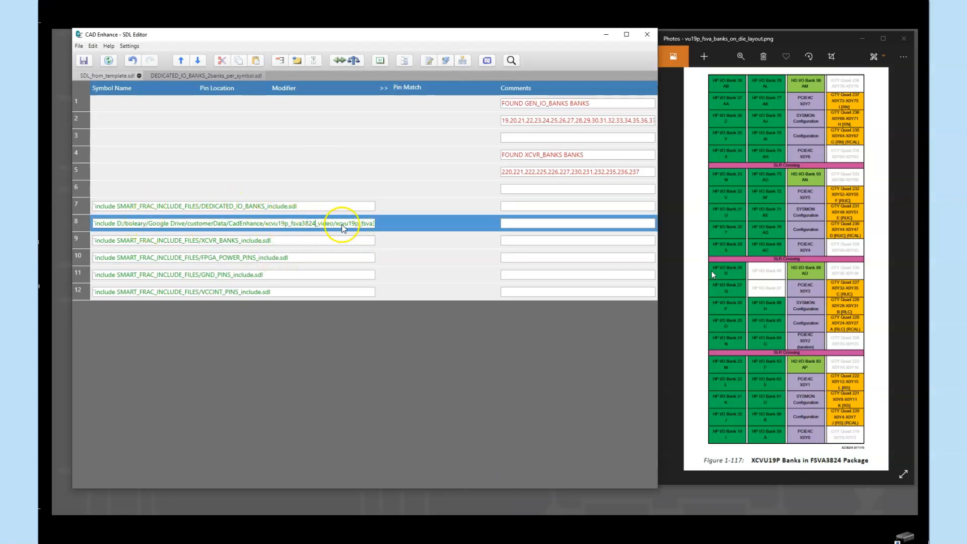
{"action": "key", "text": "Right"}
{"action": "key", "text": "Right"}
{"action": "key", "text": "Right"}
{"action": "key", "text": "Right"}
{"action": "key", "text": "Right"}
{"action": "key", "text": "Right"}
{"action": "key", "text": "Right"}
{"action": "key", "text": "Right"}
{"action": "key", "text": "Right"}
{"action": "key", "text": "Right"}
{"action": "key", "text": "Right"}
{"action": "key", "text": "Right"}
{"action": "key", "text": "Right"}
{"action": "key", "text": "Right"}
{"action": "key", "text": "Right"}
{"action": "key", "text": "Right"}
{"action": "key", "text": "Right"}
{"action": "key", "text": "Right"}
{"action": "key", "text": "Right"}
{"action": "key", "text": "Right"}
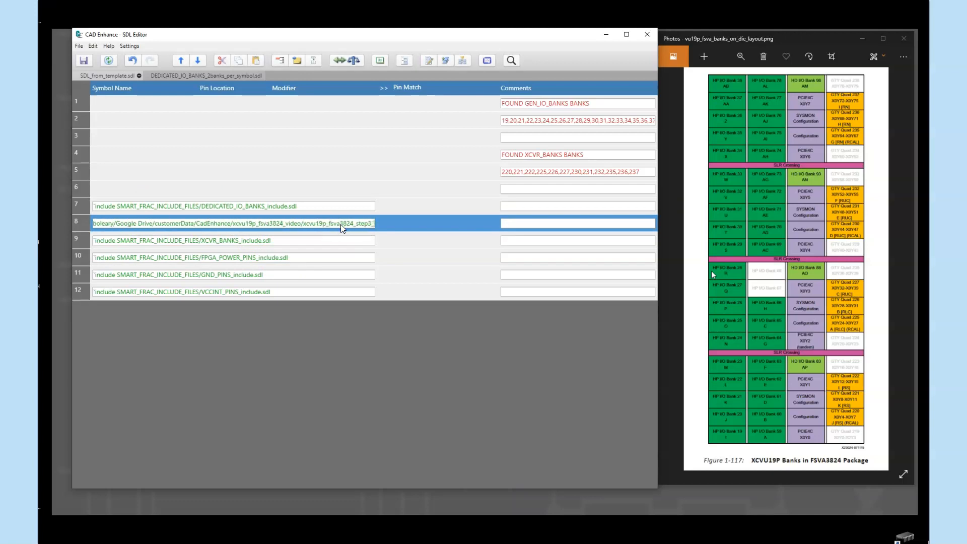
{"action": "key", "text": "BackSpace"}
{"action": "key", "text": "BackSpace"}
{"action": "key", "text": "BackSpace"}
{"action": "key", "text": "BackSpace"}
{"action": "key", "text": "BackSpace"}
{"action": "key", "text": "BackSpace"}
{"action": "key", "text": "BackSpace"}
{"action": "key", "text": "BackSpace"}
{"action": "key", "text": "BackSpace"}
{"action": "key", "text": "BackSpace"}
{"action": "key", "text": "BackSpace"}
{"action": "key", "text": "BackSpace"}
{"action": "key", "text": "BackSpace"}
{"action": "key", "text": "BackSpace"}
{"action": "key", "text": "BackSpace"}
{"action": "key", "text": "BackSpace"}
{"action": "key", "text": "BackSpace"}
{"action": "key", "text": "BackSpace"}
{"action": "key", "text": "BackSpace"}
{"action": "key", "text": "BackSpace"}
{"action": "key", "text": "BackSpace"}
{"action": "key", "text": "BackSpace"}
{"action": "key", "text": "BackSpace"}
{"action": "key", "text": "BackSpace"}
{"action": "key", "text": "BackSpace"}
{"action": "key", "text": "BackSpace"}
{"action": "key", "text": "BackSpace"}
{"action": "key", "text": "BackSpace"}
{"action": "key", "text": "BackSpace"}
{"action": "key", "text": "BackSpace"}
{"action": "key", "text": "BackSpace"}
{"action": "key", "text": "BackSpace"}
{"action": "key", "text": "BackSpace"}
{"action": "key", "text": "BackSpace"}
{"action": "key", "text": "BackSpace"}
{"action": "key", "text": "BackSpace"}
{"action": "key", "text": "BackSpace"}
{"action": "key", "text": "BackSpace"}
{"action": "key", "text": "BackSpace"}
{"action": "key", "text": "BackSpace"}
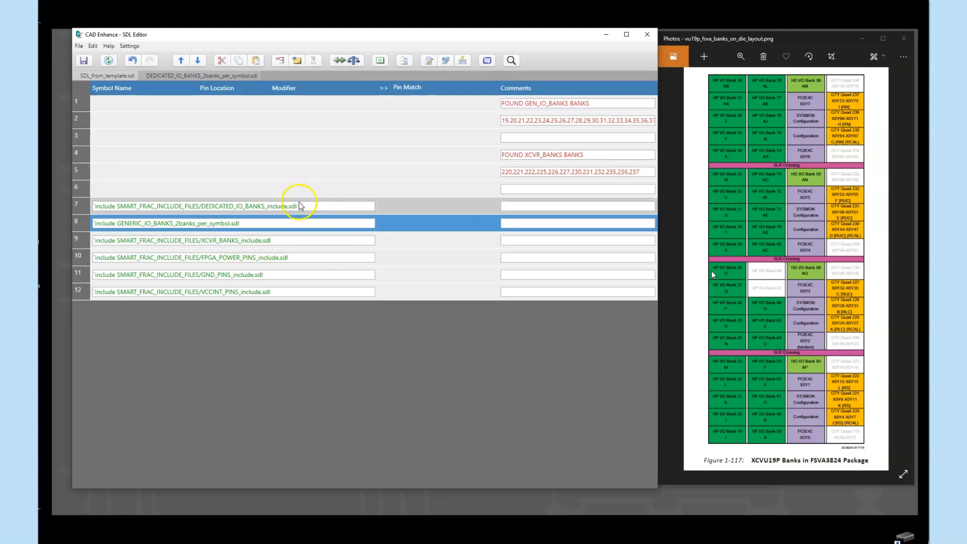
- Open the included file GENERIC_IO_BANKS_2banks_per_symbol.sdl and review the combined bank 19 and 59 symbol against the single bank 20 symbol
{"action": "right_click", "coordinate": [88, 226]}
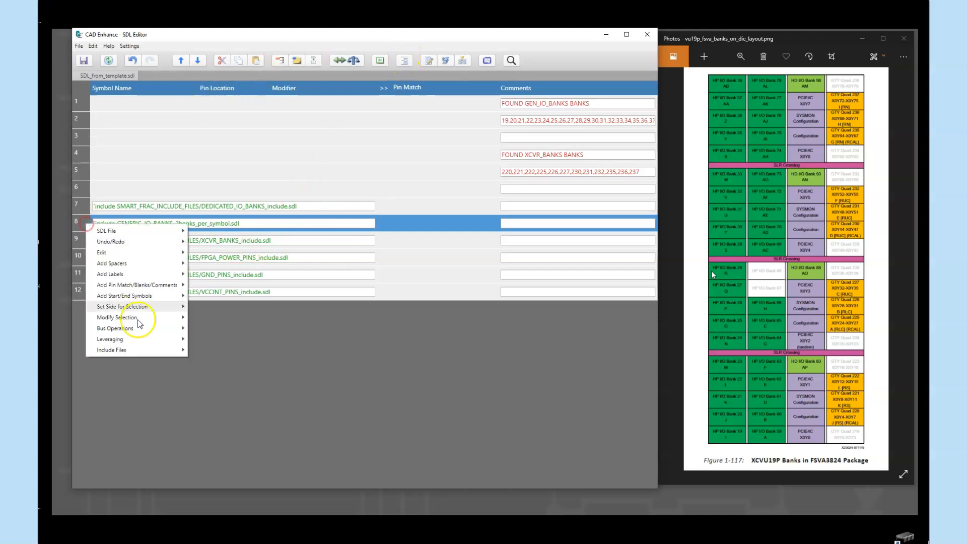
{"action": "left_click", "coordinate": [141, 349]}
{"action": "left_click", "coordinate": [225, 350]}
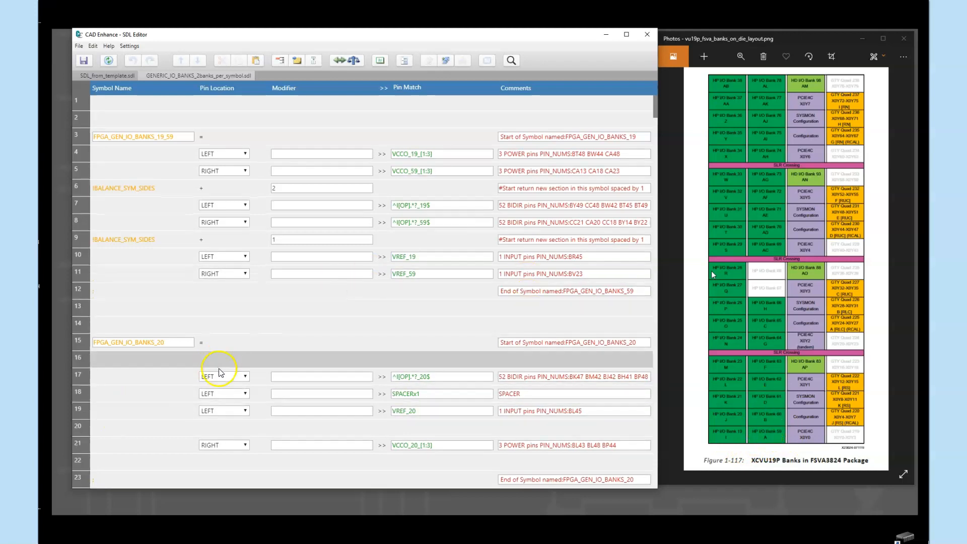
{"action": "scroll", "coordinate": [236, 305], "scroll_direction": "down", "scroll_amount": 3}
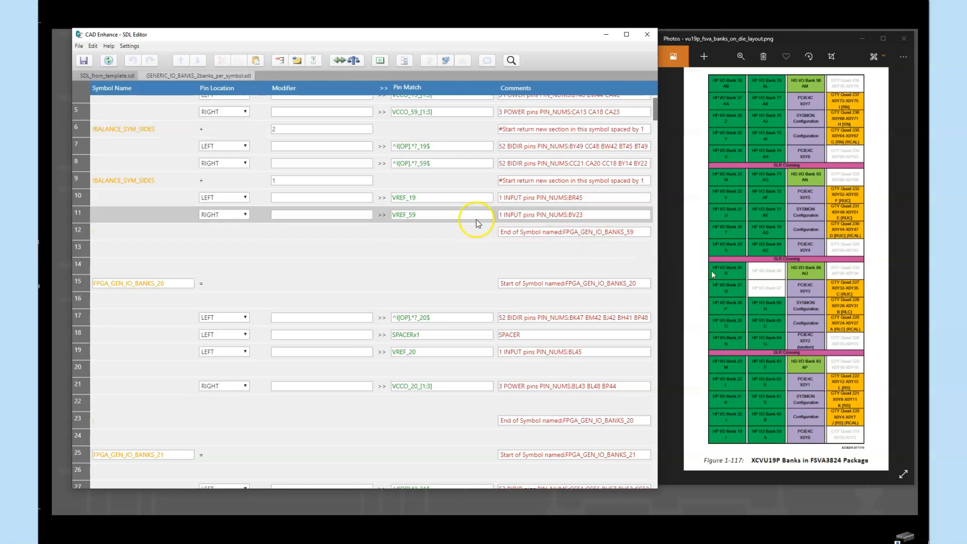
{"action": "scroll", "coordinate": [326, 231], "scroll_direction": "up", "scroll_amount": 3}
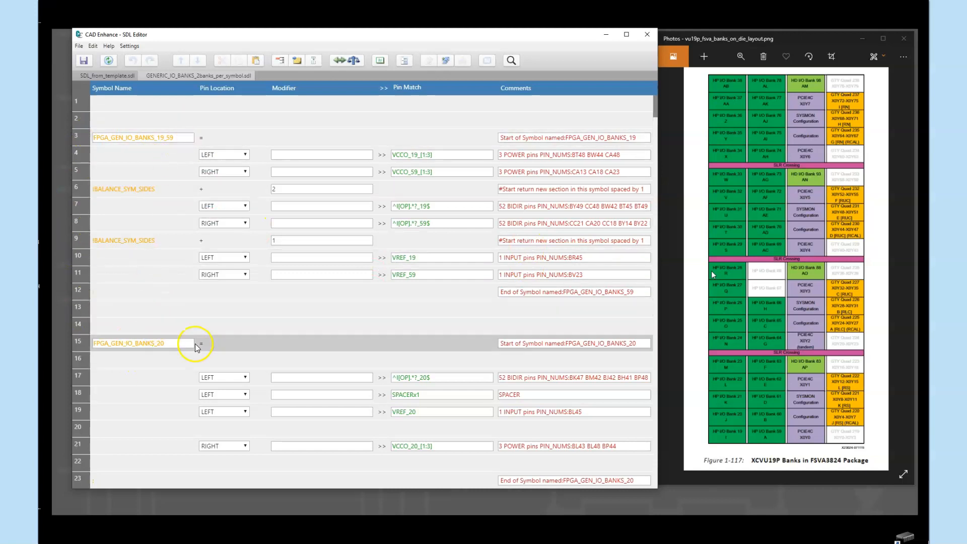
{"action": "scroll", "coordinate": [233, 358], "scroll_direction": "down", "scroll_amount": 1}
{"action": "scroll", "coordinate": [241, 328], "scroll_direction": "up", "scroll_amount": 1}
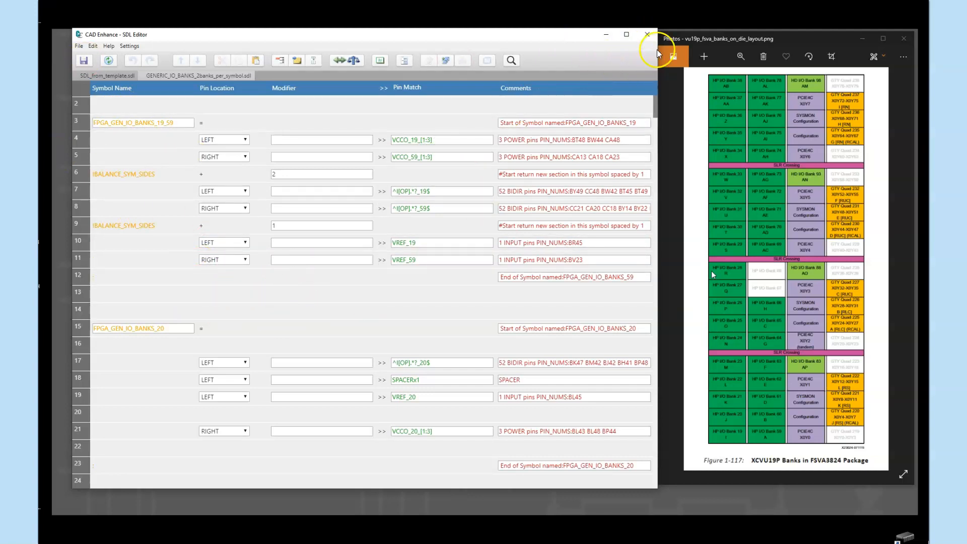
- Close the SDL Editor, run SDL-MAP to map the pins to symbols, and build the symbols with SYMBOL-BUILDER
{"action": "left_click", "coordinate": [647, 35]}
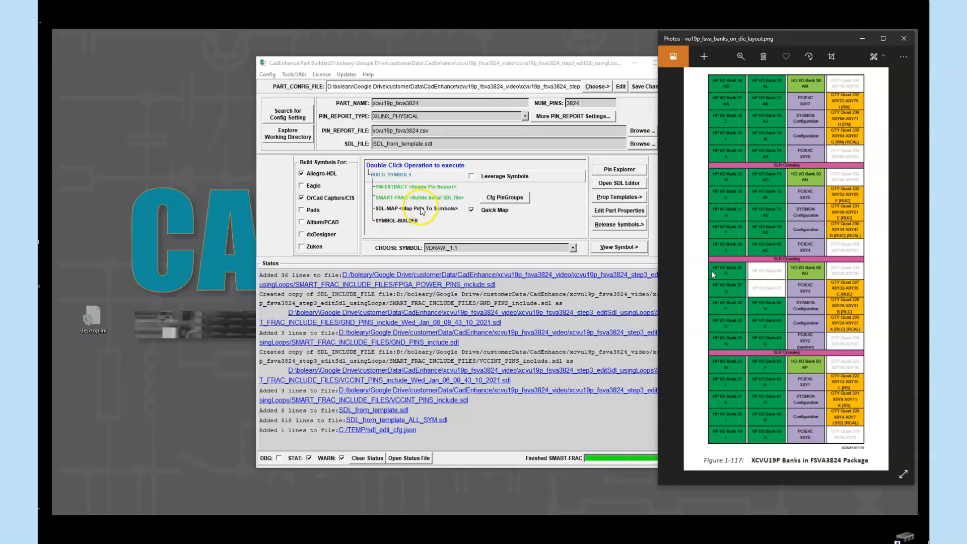
{"action": "double_click", "coordinate": [416, 209]}
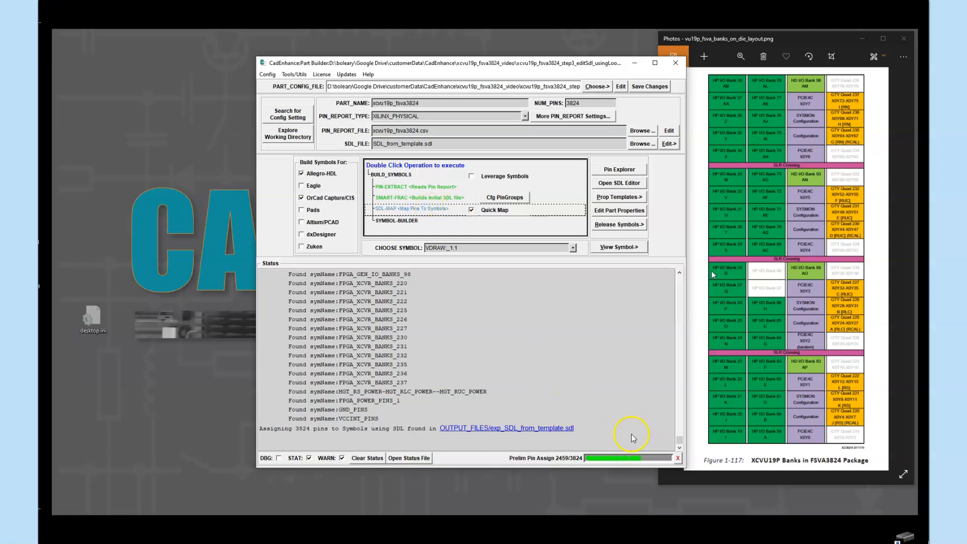
{"action": "double_click", "coordinate": [410, 220]}
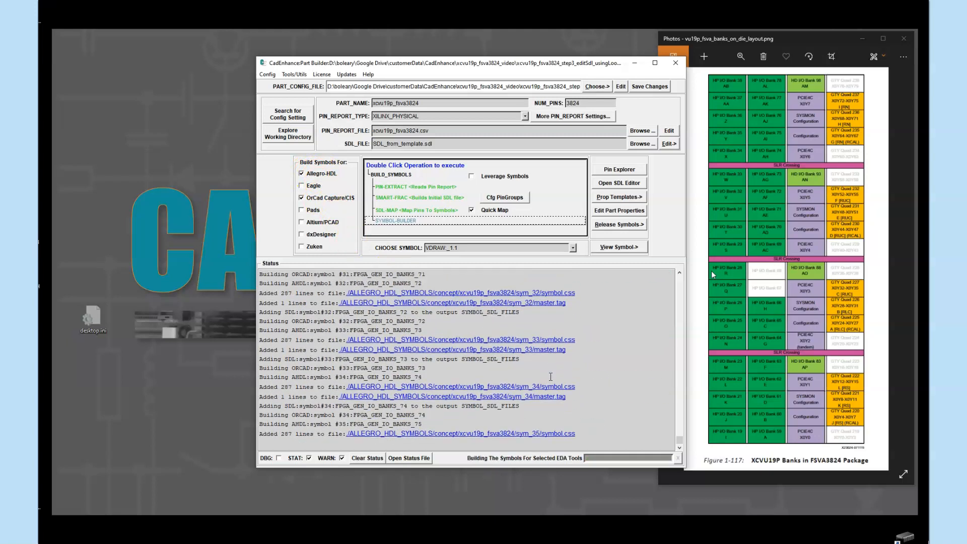
- Open the built part in the browser-based Part Builder Symbol Viewer and display symbol FPGA_GEN_IO_BANKS_19_59
{"action": "left_click", "coordinate": [609, 246]}
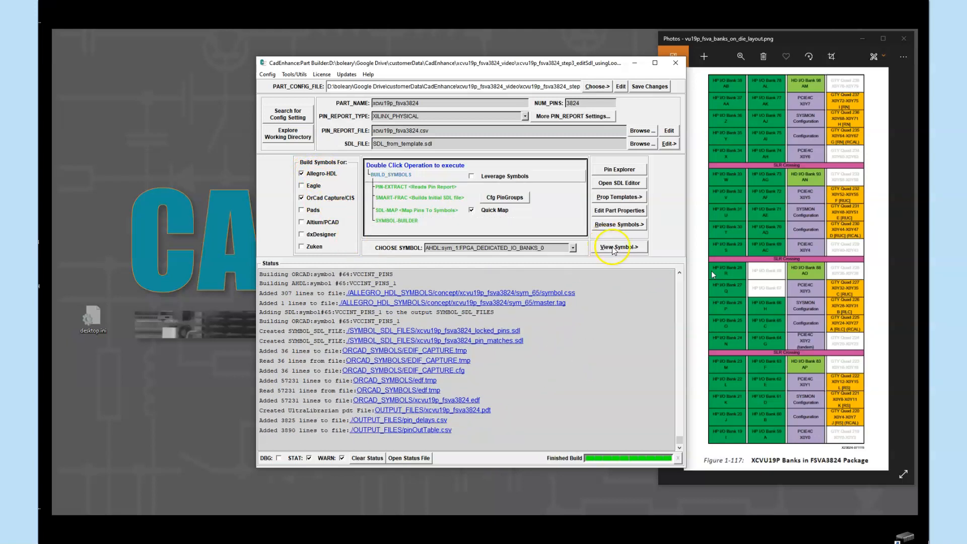
{"action": "left_click", "coordinate": [684, 253]}
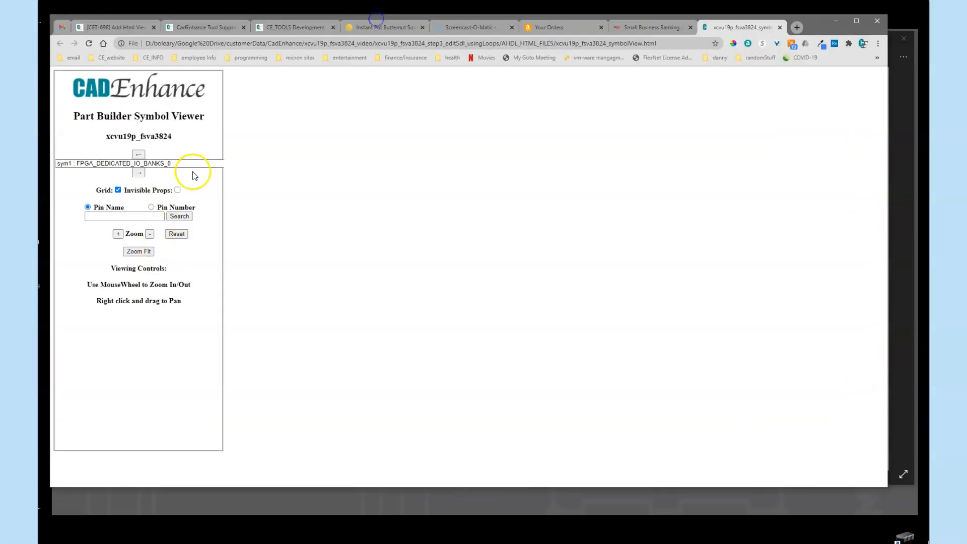
{"action": "left_click", "coordinate": [195, 162]}
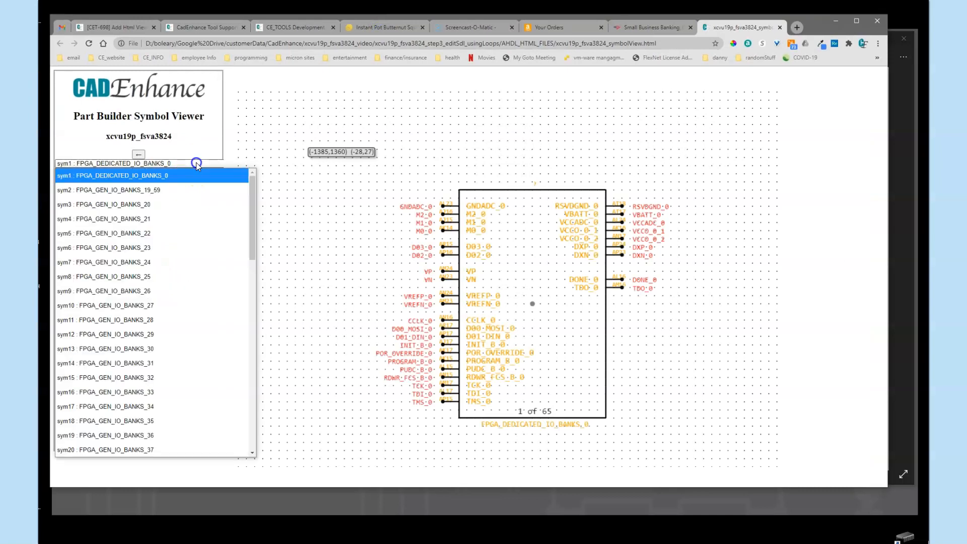
{"action": "left_click", "coordinate": [159, 192]}
{"action": "left_click", "coordinate": [145, 169]}
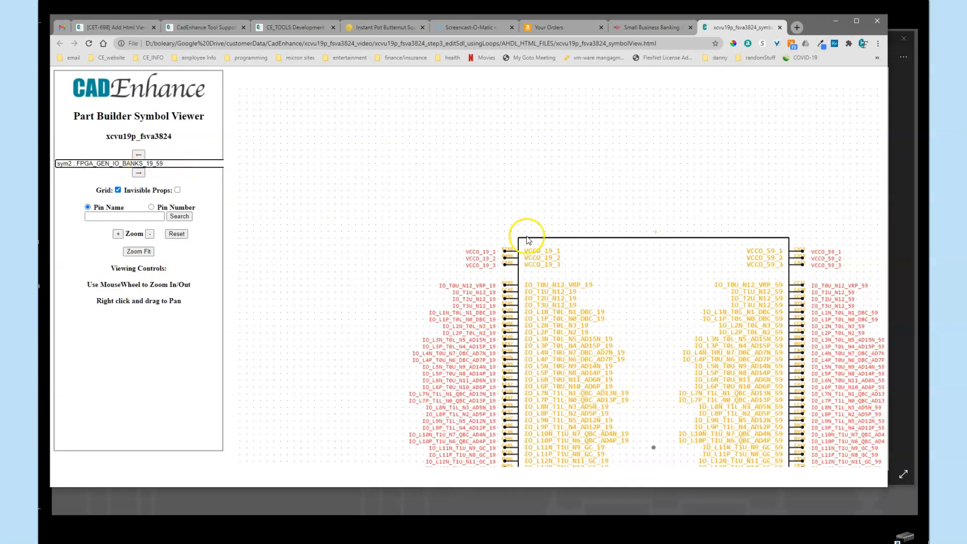
- Examine the VCCO, I/O and VREF pin groups on both sides of the FPGA_GEN_IO_BANKS_19_59 symbol, finishing with the whole symbol in view
{"action": "scroll", "coordinate": [535, 212], "scroll_direction": "up", "scroll_amount": 3}
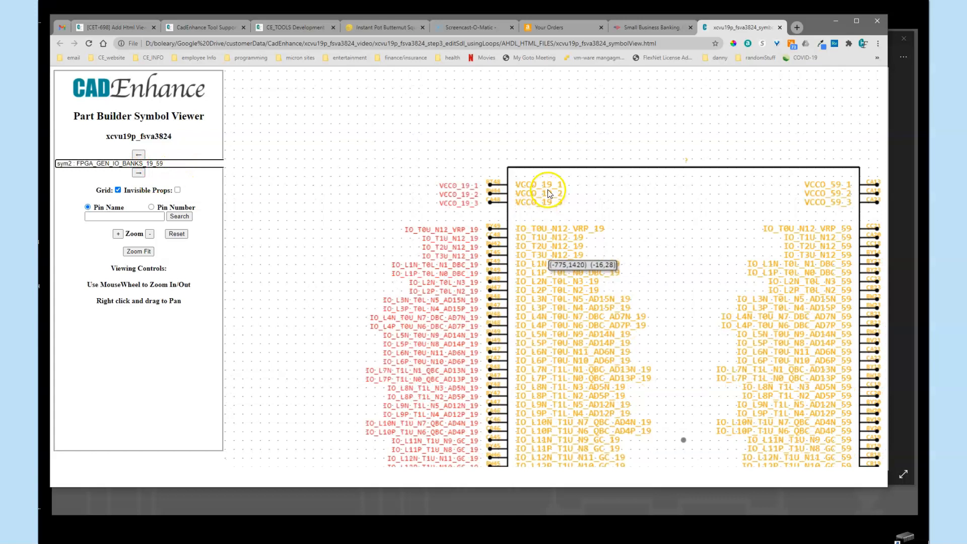
{"action": "scroll", "coordinate": [644, 242], "scroll_direction": "up", "scroll_amount": 2}
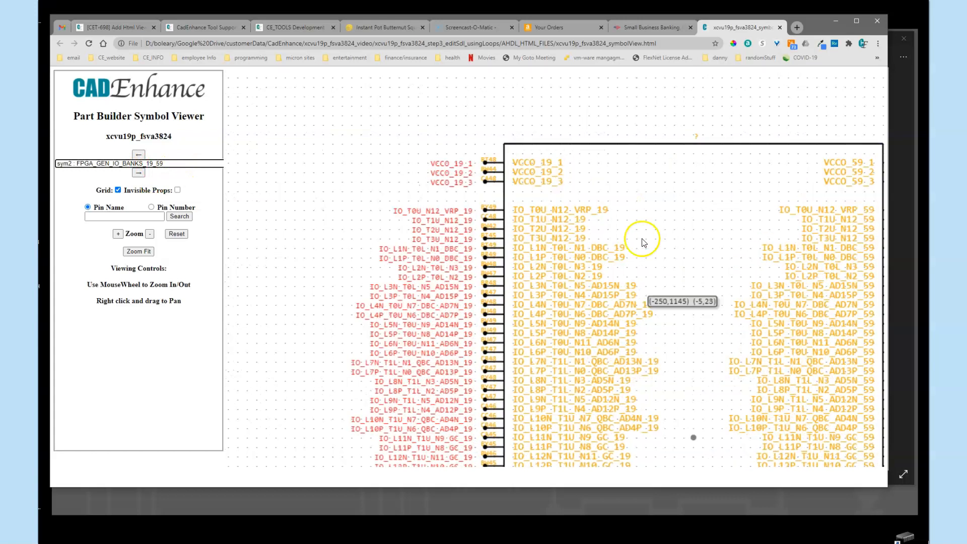
{"action": "scroll", "coordinate": [597, 197], "scroll_direction": "up", "scroll_amount": 4}
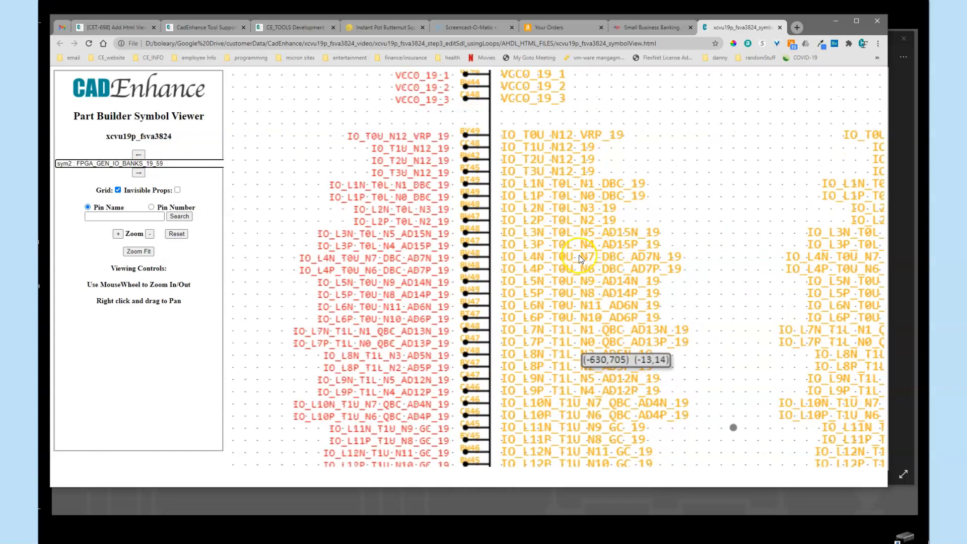
{"action": "scroll", "coordinate": [580, 237], "scroll_direction": "down", "scroll_amount": 5}
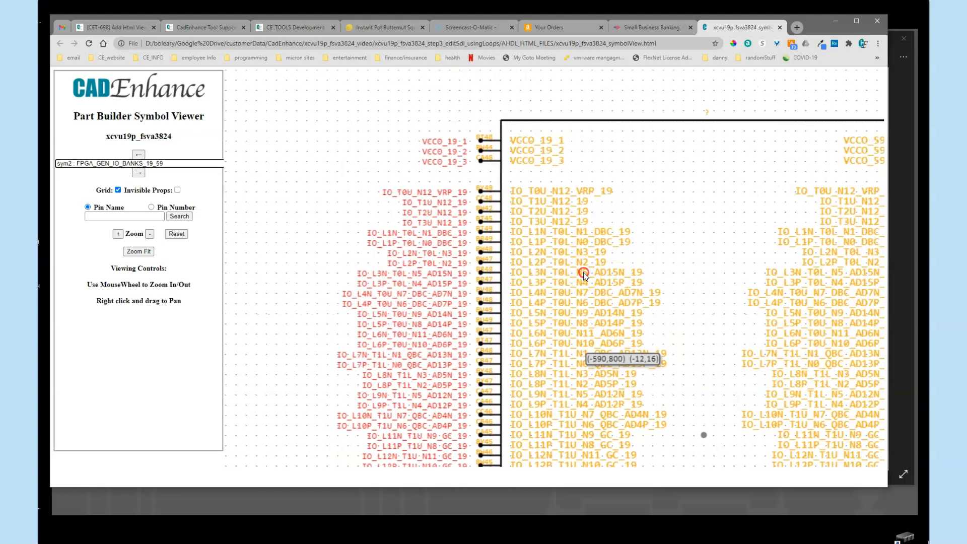
{"action": "right_click_drag", "start_coordinate": [557, 364], "coordinate": [529, 151]}
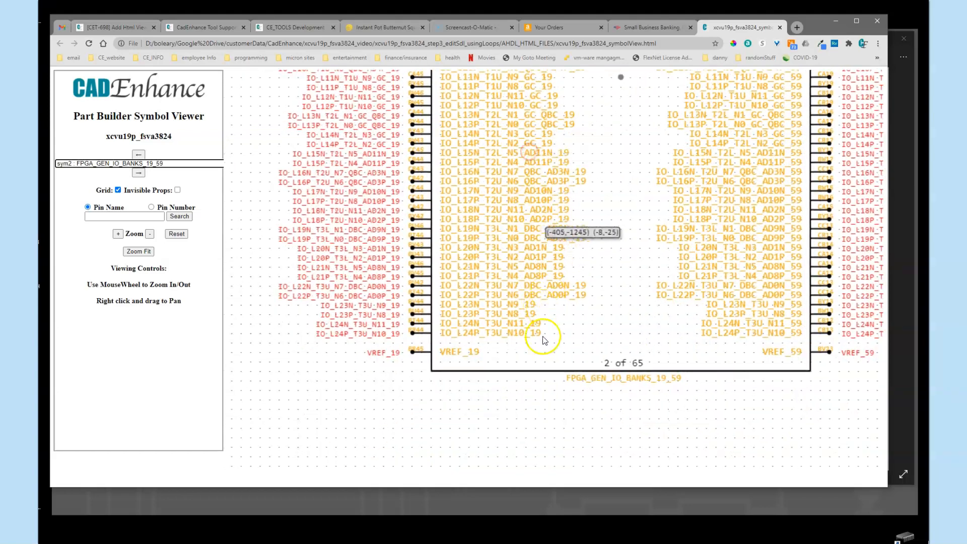
{"action": "right_click_drag", "start_coordinate": [782, 313], "coordinate": [719, 397]}
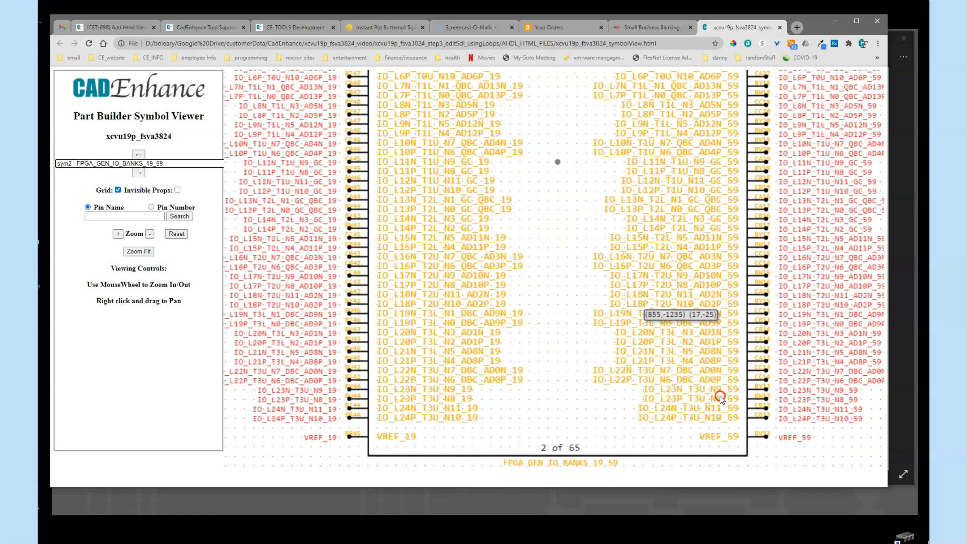
{"action": "right_click_drag", "start_coordinate": [565, 401], "coordinate": [590, 498]}
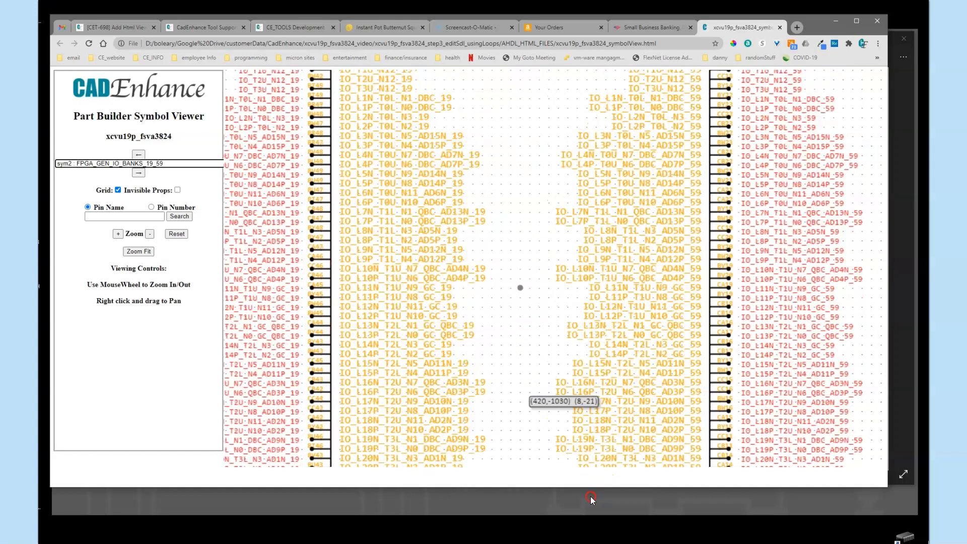
{"action": "right_click_drag", "start_coordinate": [530, 135], "coordinate": [625, 508]}
{"action": "right_click_drag", "start_coordinate": [696, 153], "coordinate": [690, 86]}
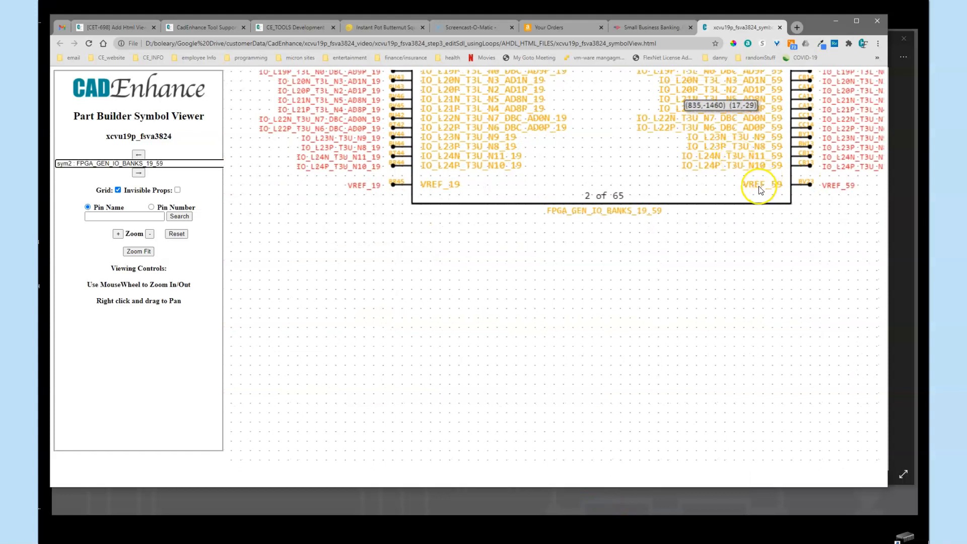
{"action": "left_click", "coordinate": [138, 251]}
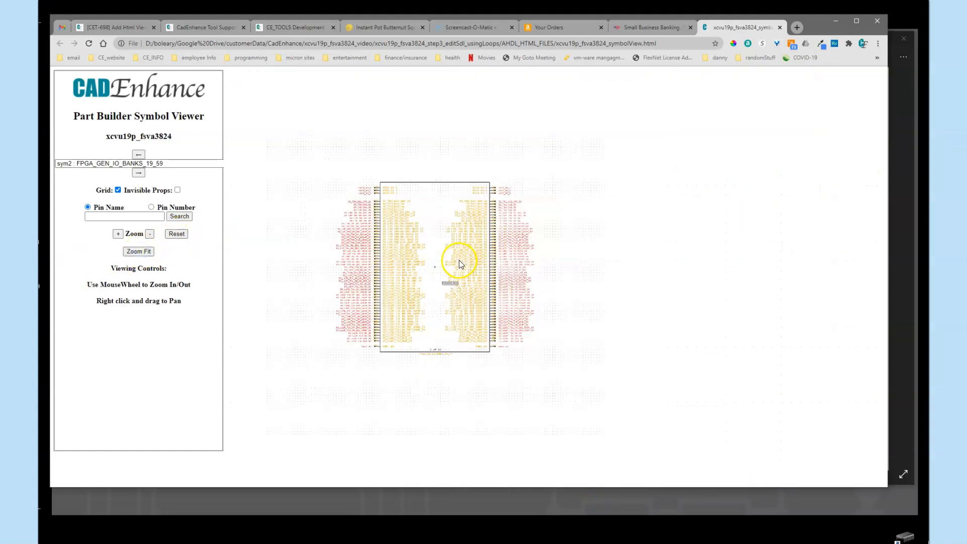
{"action": "scroll", "coordinate": [460, 278], "scroll_direction": "up", "scroll_amount": 5}
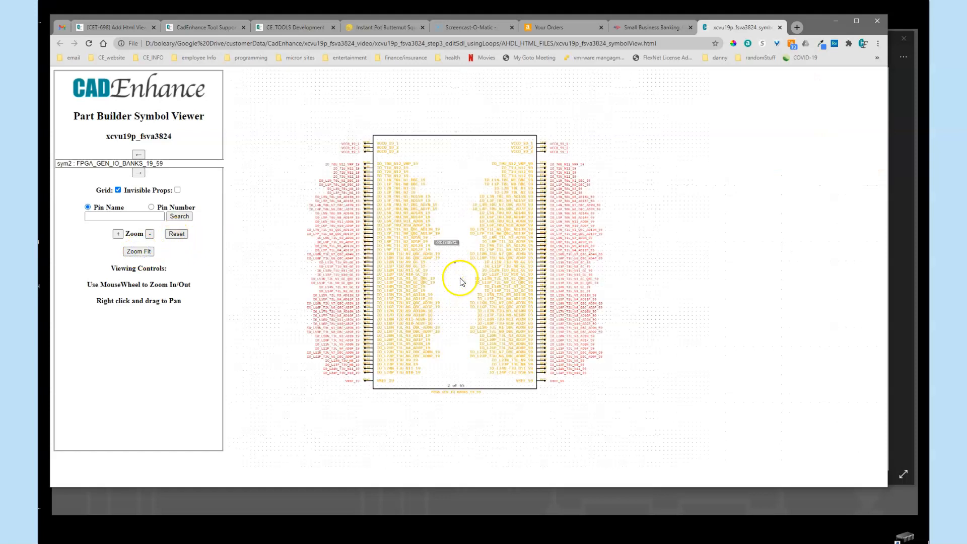